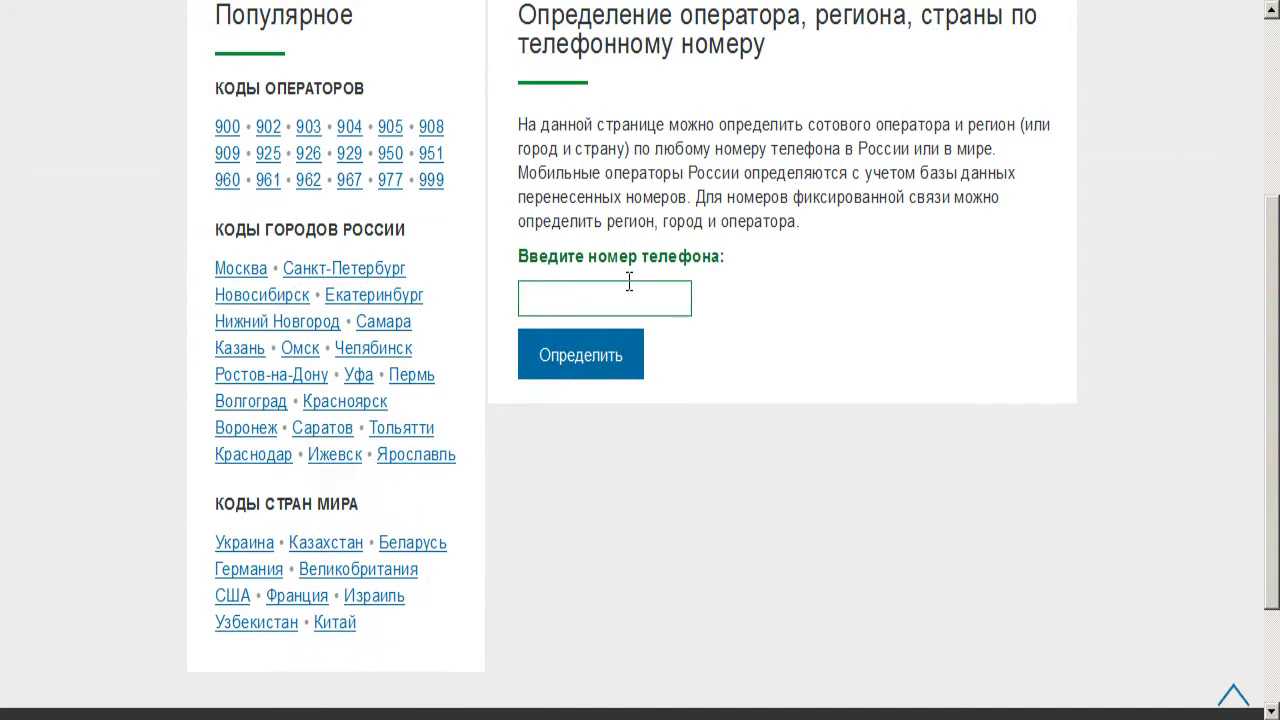
text(067)
click(612, 348)
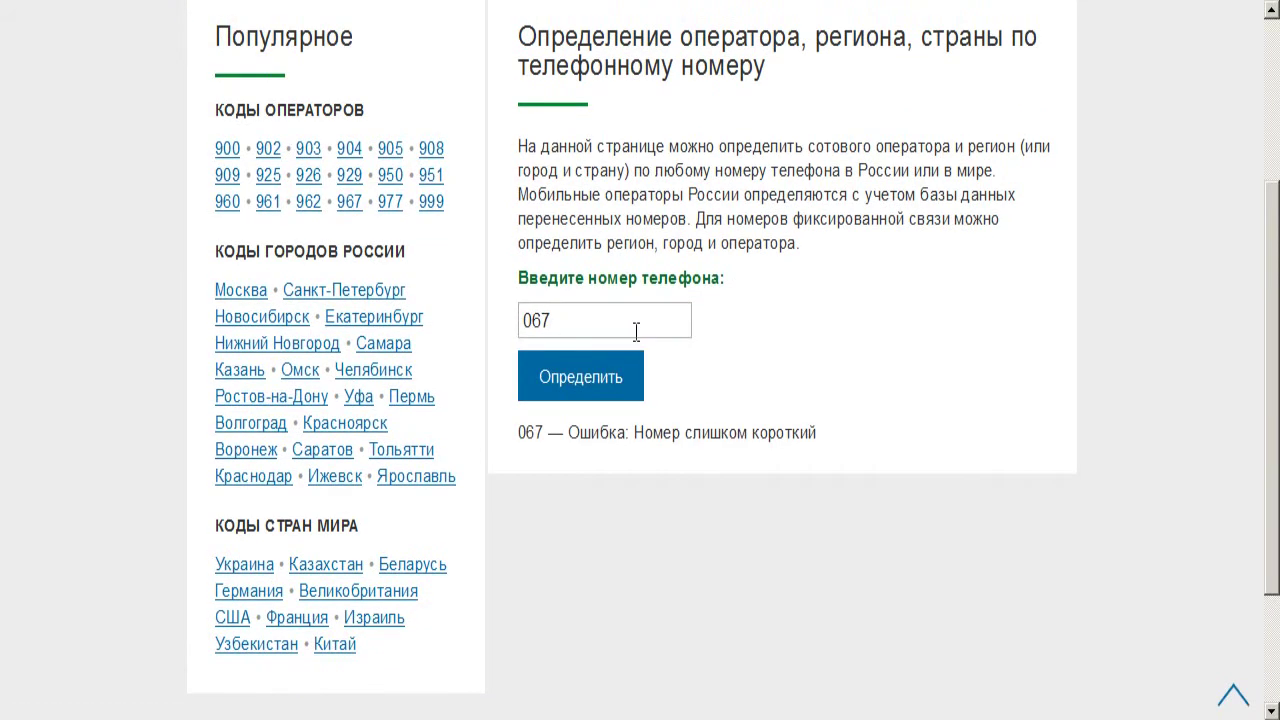
click(677, 318)
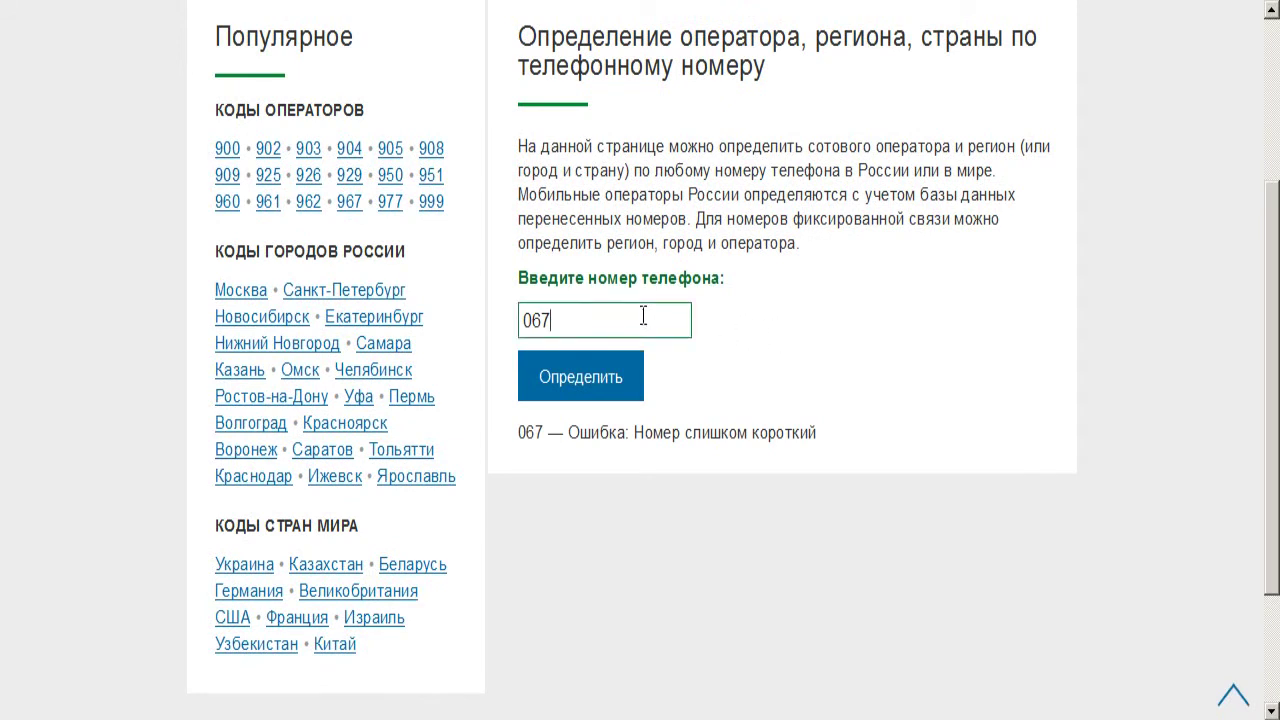
text(676784766766)
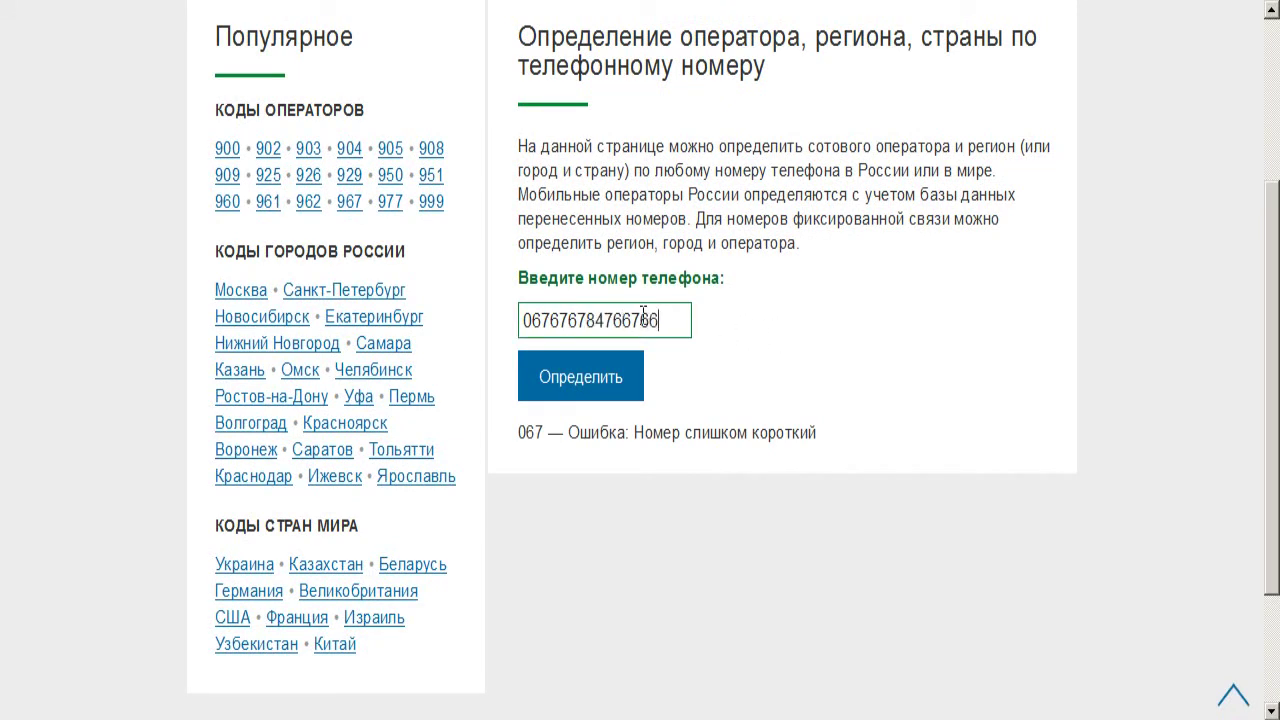
key(BackSpace)
key(BackSpace)
key(BackSpace)
key(BackSpace)
click(606, 383)
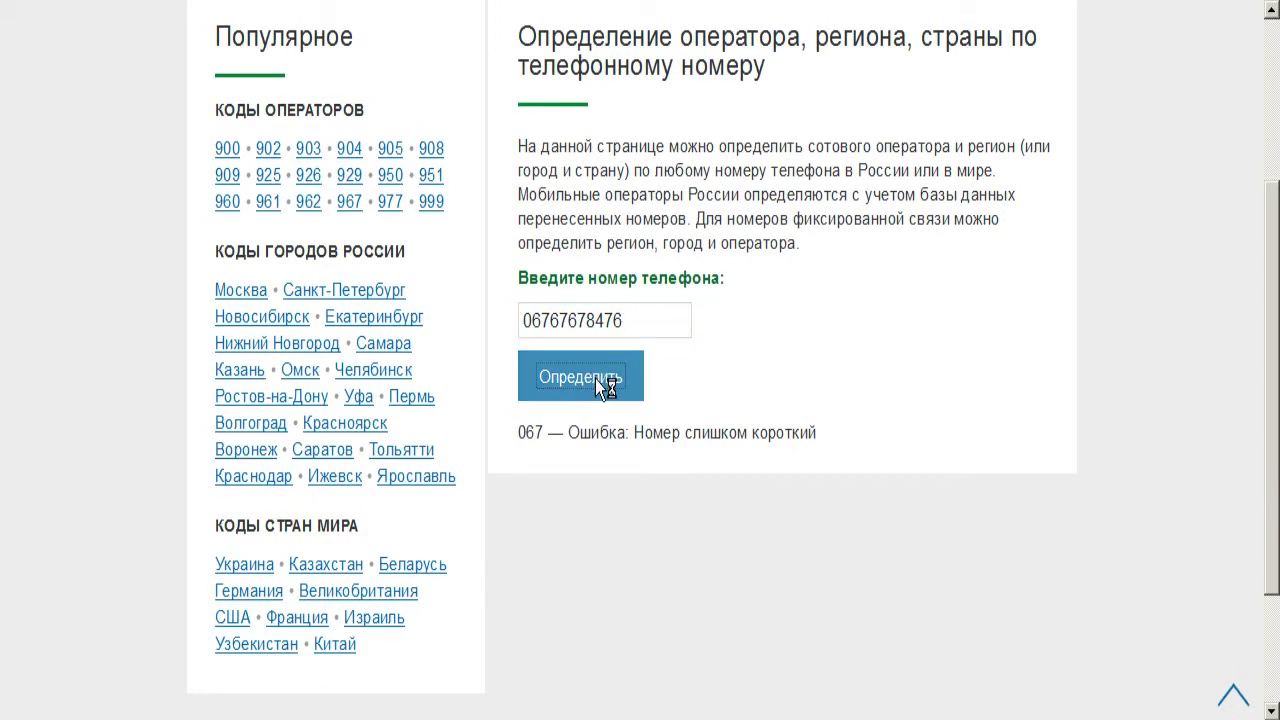
Shorten the number to 06767675 and look up its operator
click(644, 321)
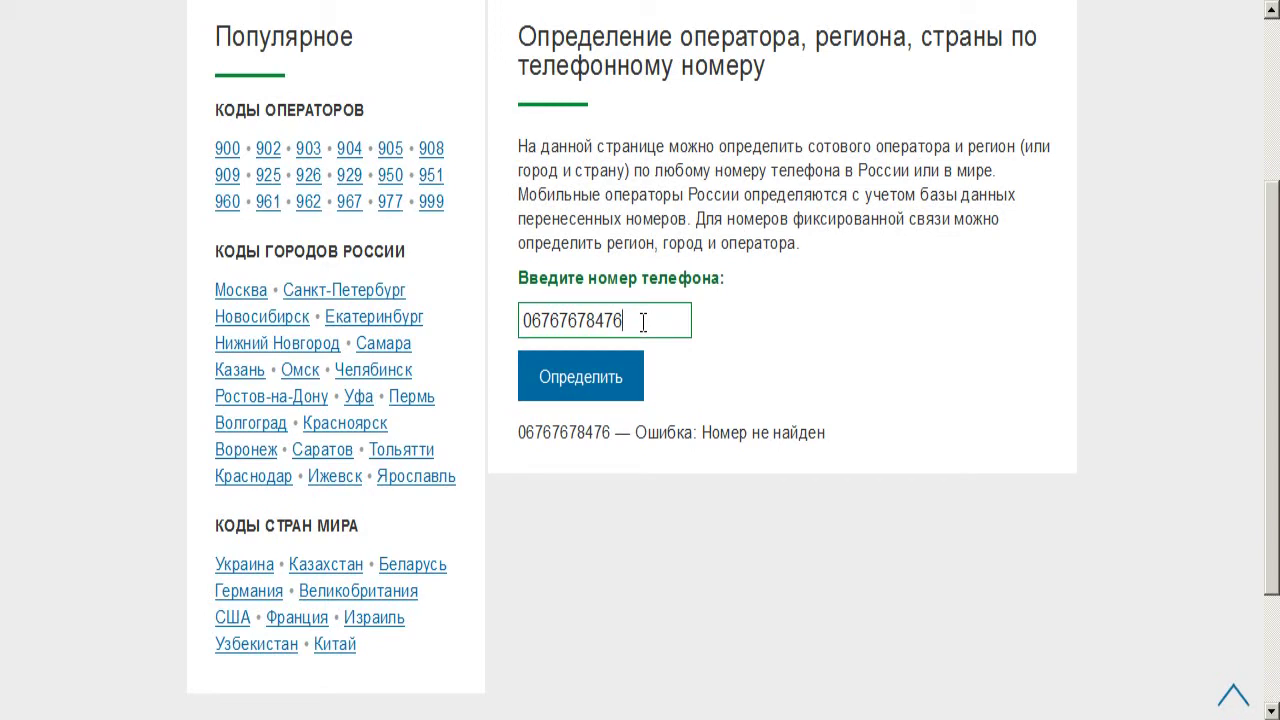
key(BackSpace)
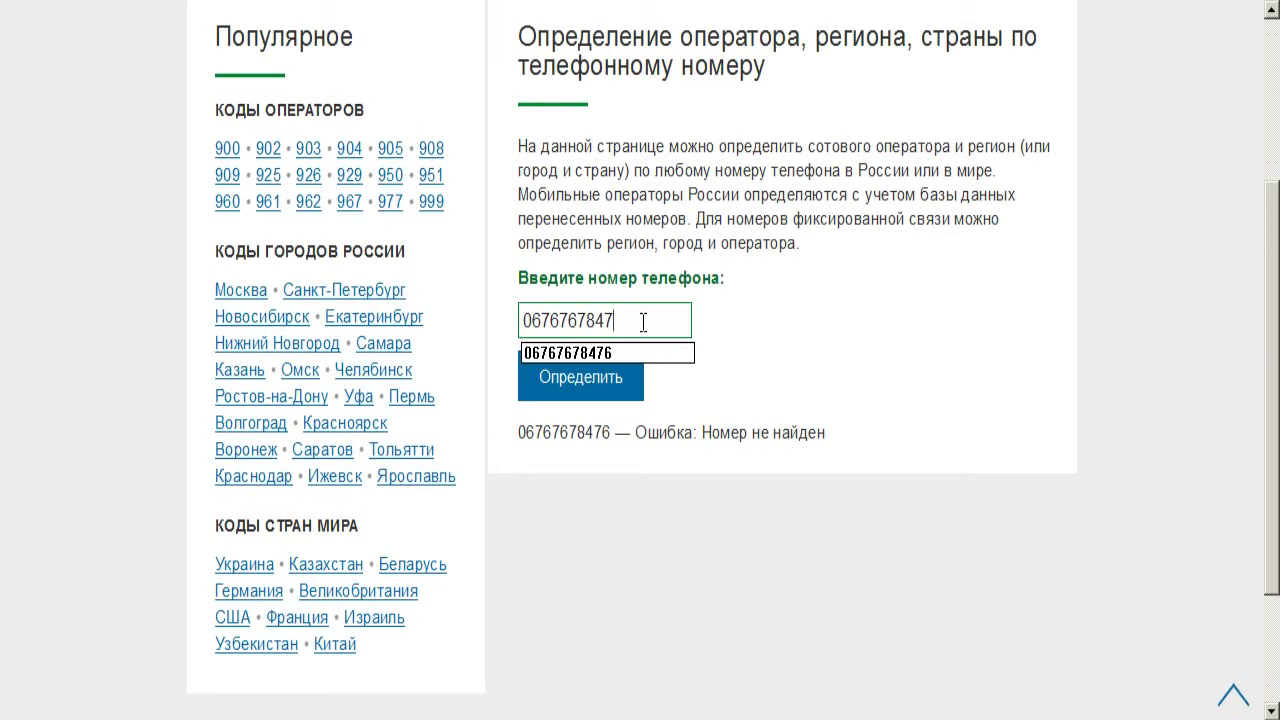
key(BackSpace)
key(BackSpace)
key(BackSpace)
text(5)
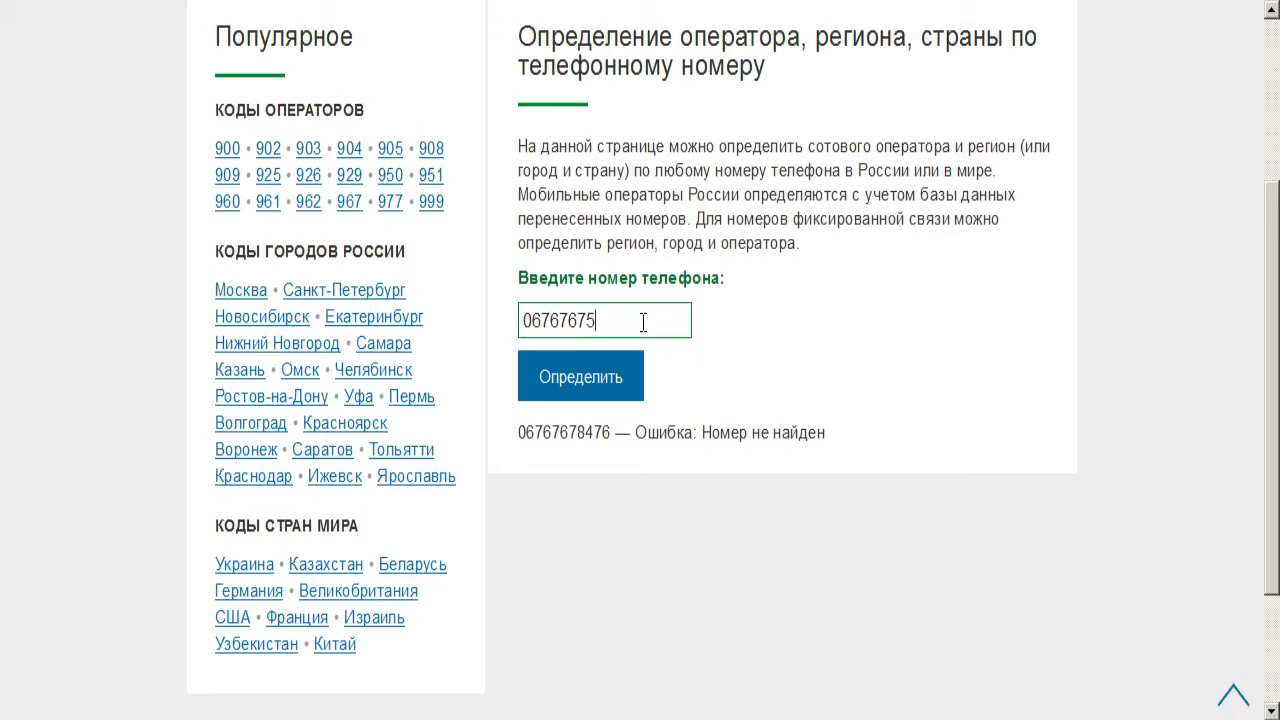
click(610, 375)
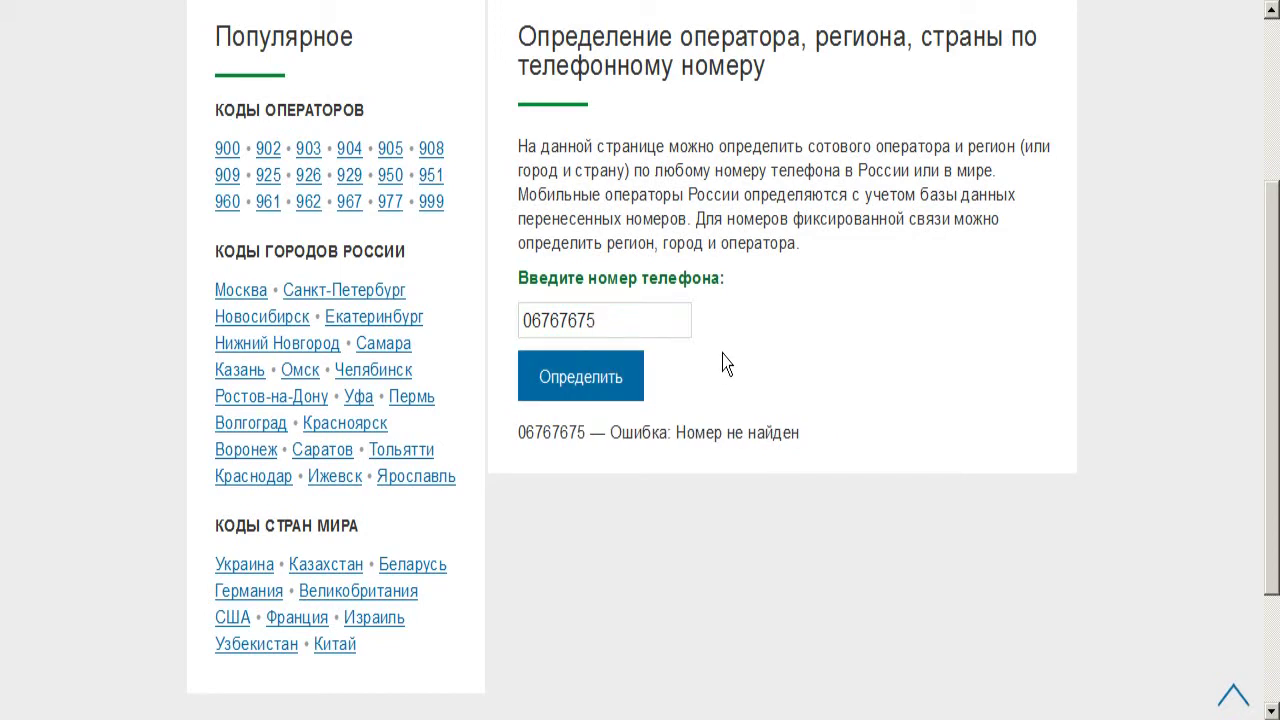
Clear the phone field and open the Украина country-code page
click(613, 324)
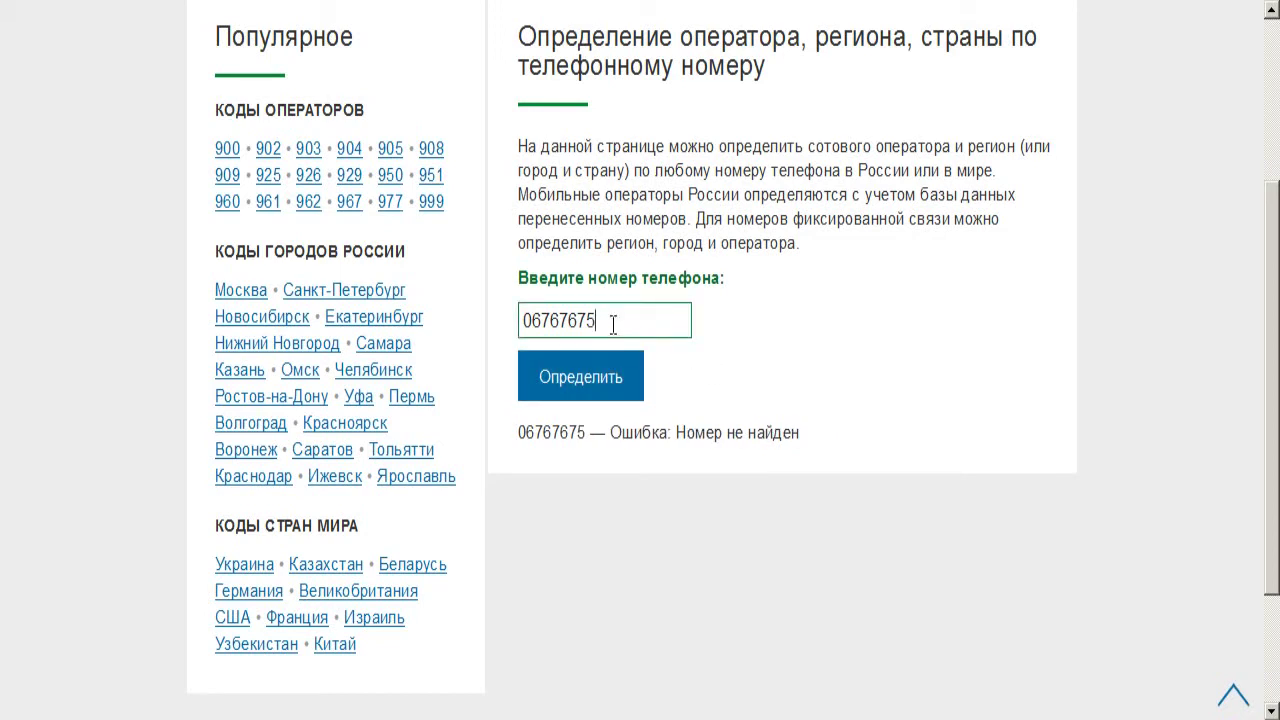
key(BackSpace)
key(BackSpace)
key(BackSpace)
key(BackSpace)
key(BackSpace)
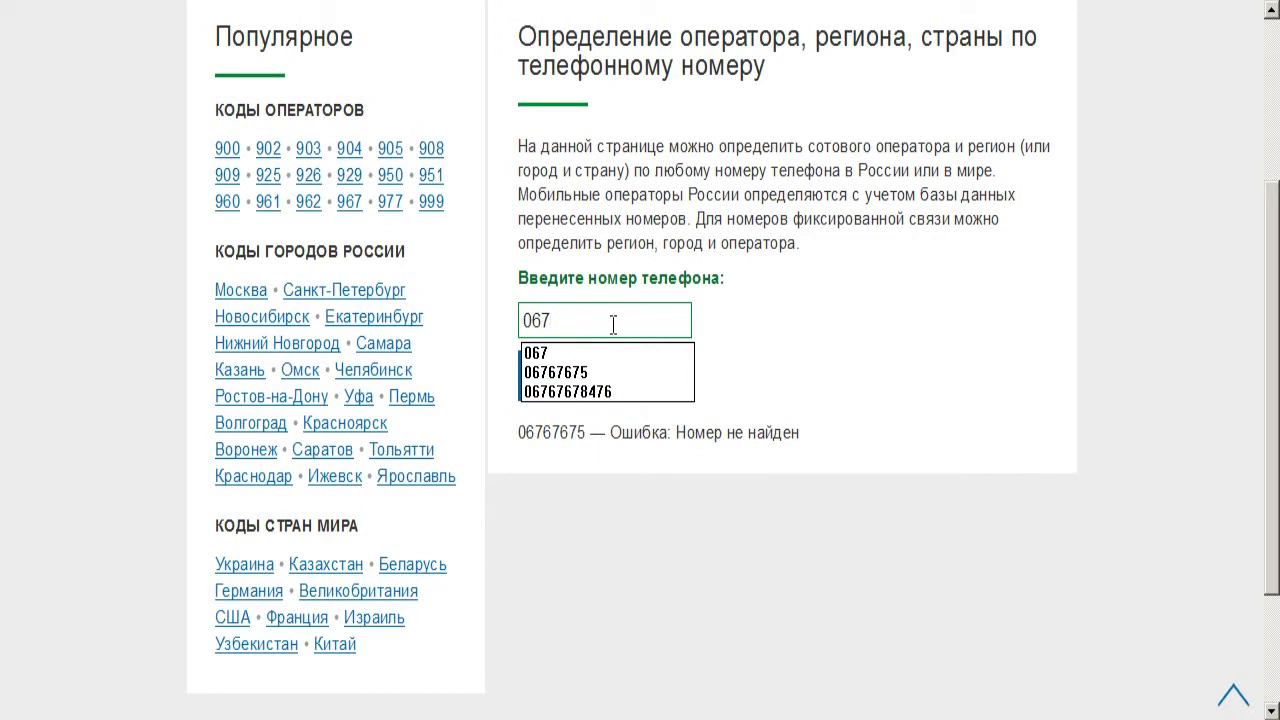
key(BackSpace)
key(BackSpace)
key(BackSpace)
text(3)
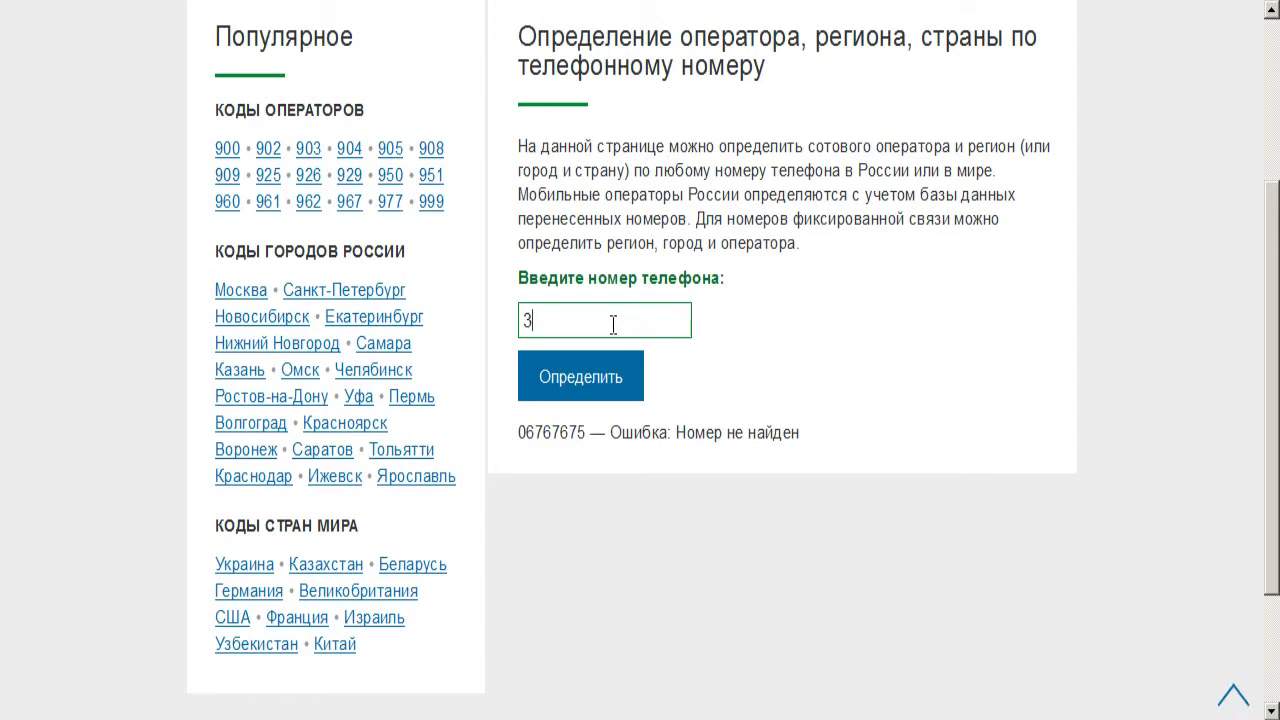
click(245, 566)
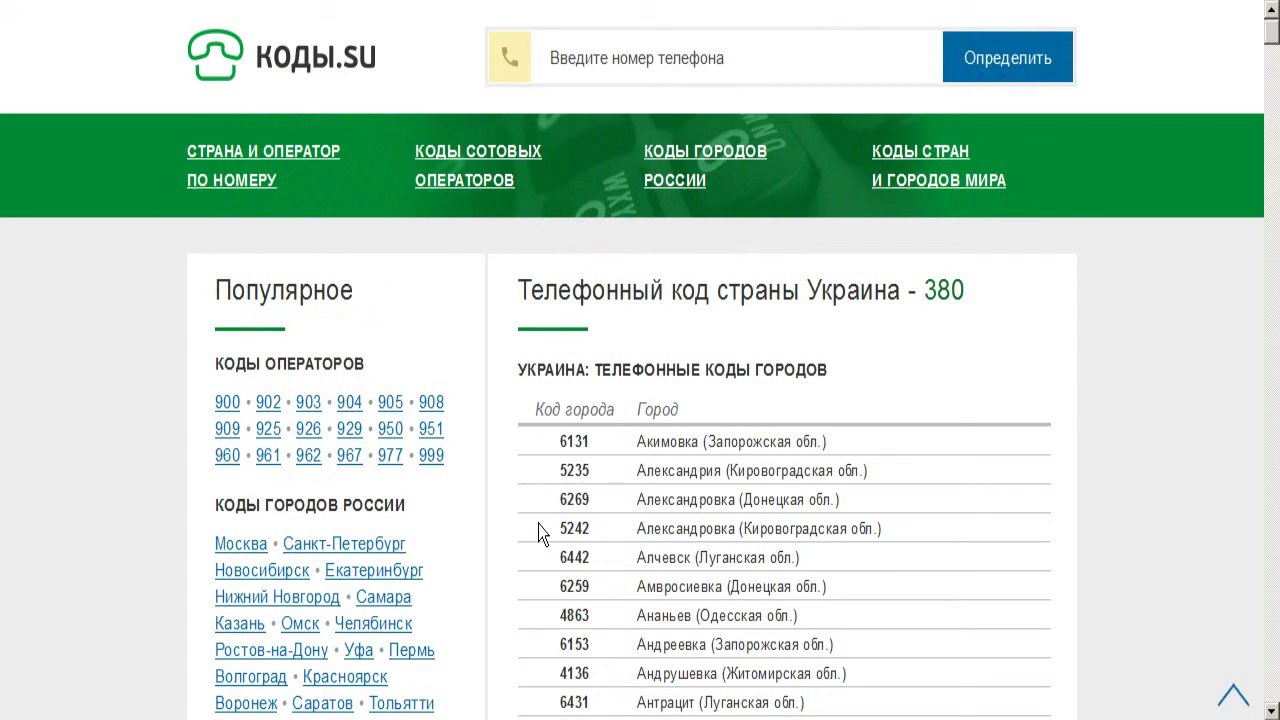
Scroll Ukraine's code table to the mobile codes such as 67 Киевстар, then go to the YouTube tab
scroll(540, 533, down, 3)
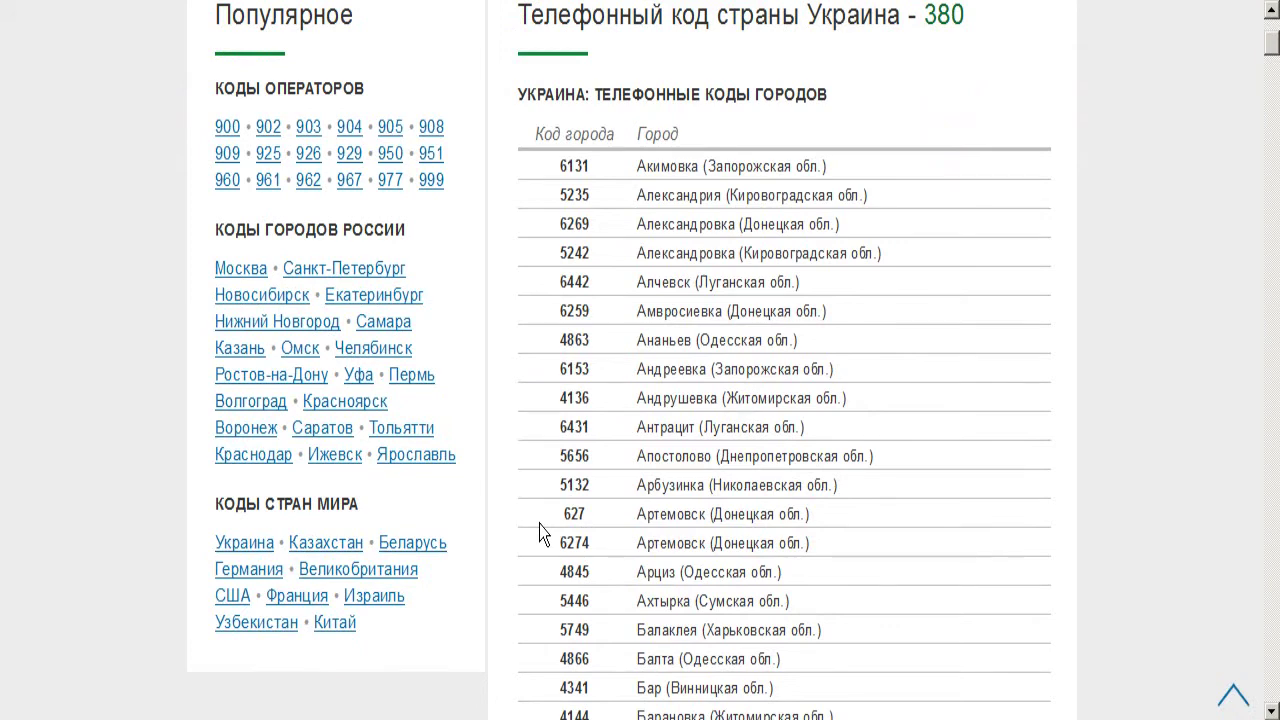
scroll(677, 443, down, 4)
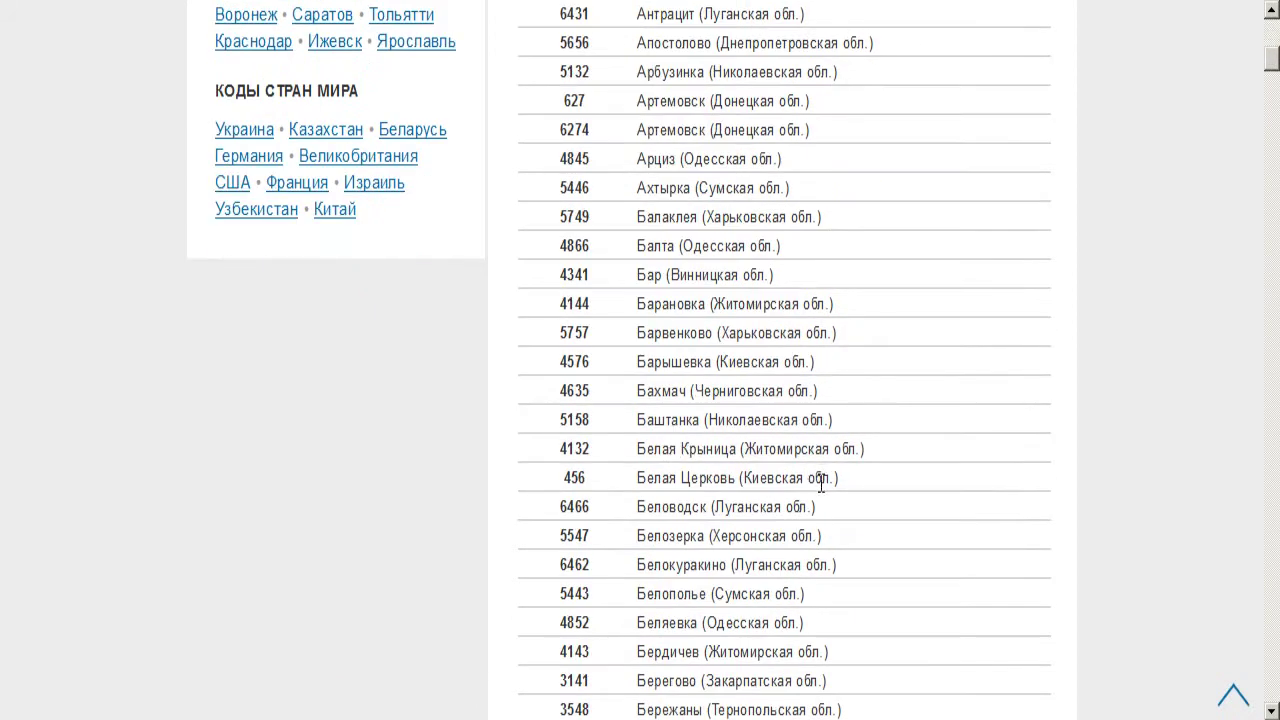
scroll(822, 535, up, 3)
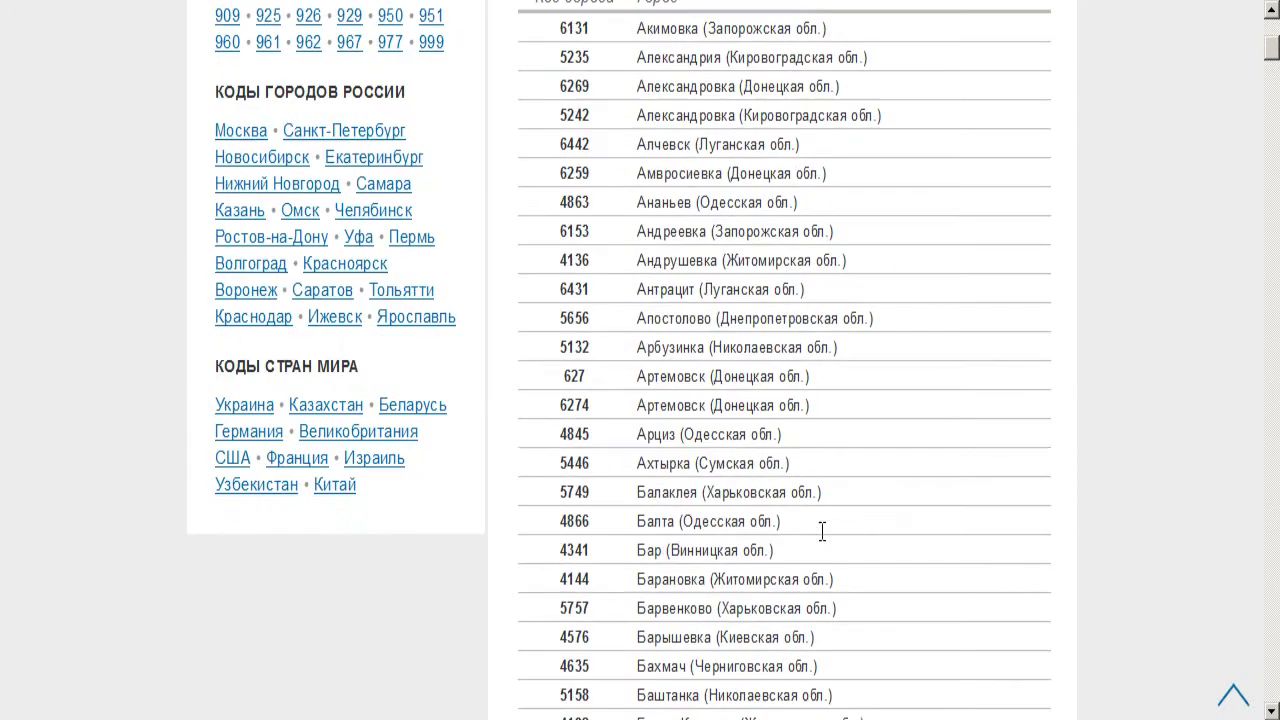
scroll(822, 540, up, 3)
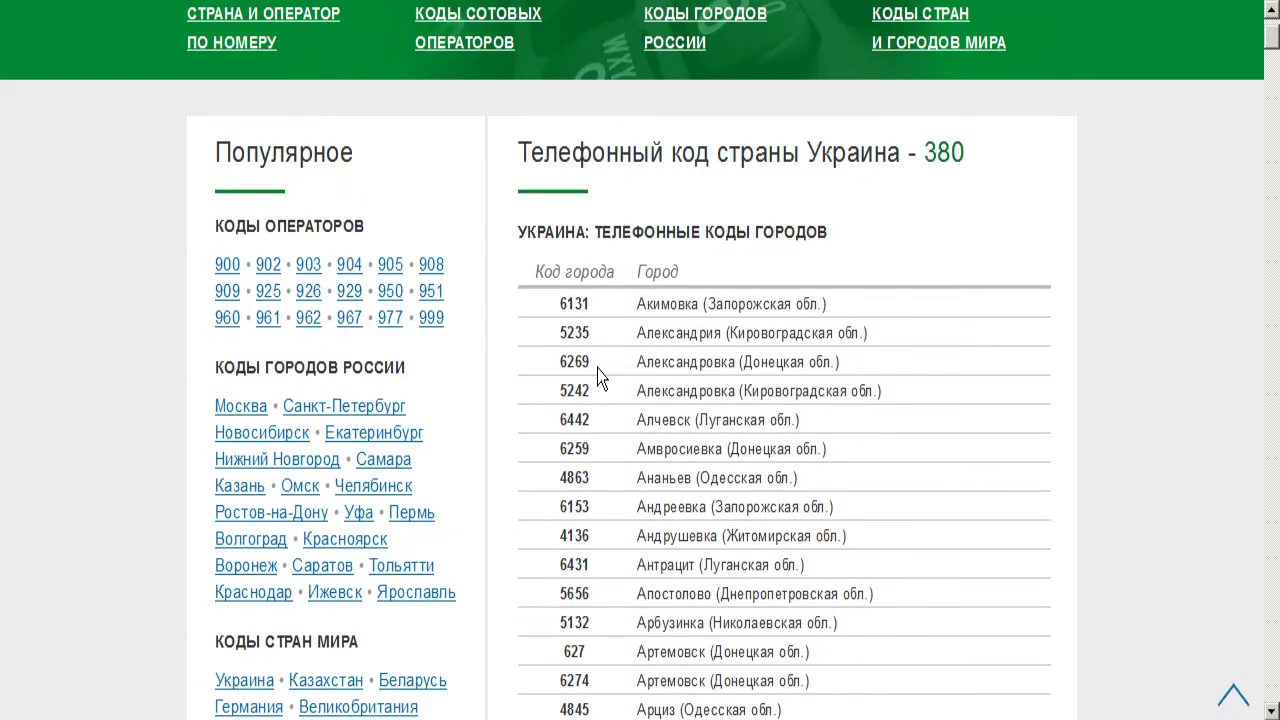
scroll(598, 377, down, 20)
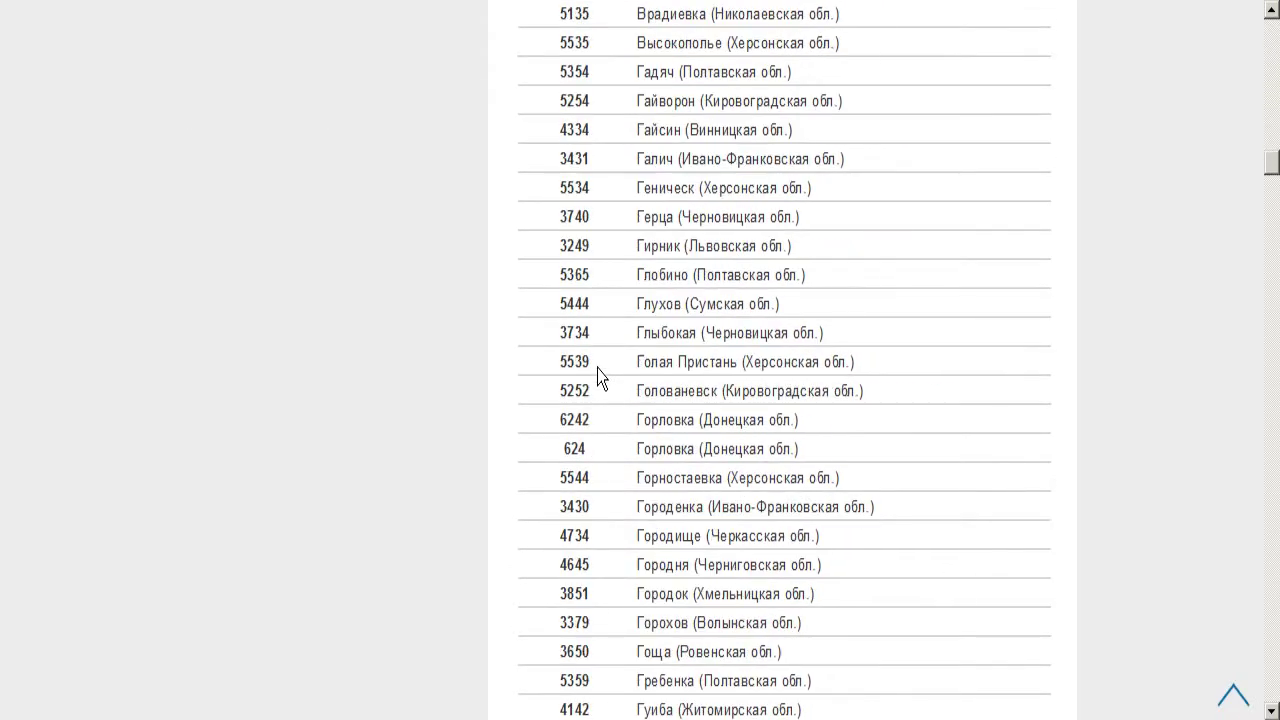
scroll(598, 377, down, 20)
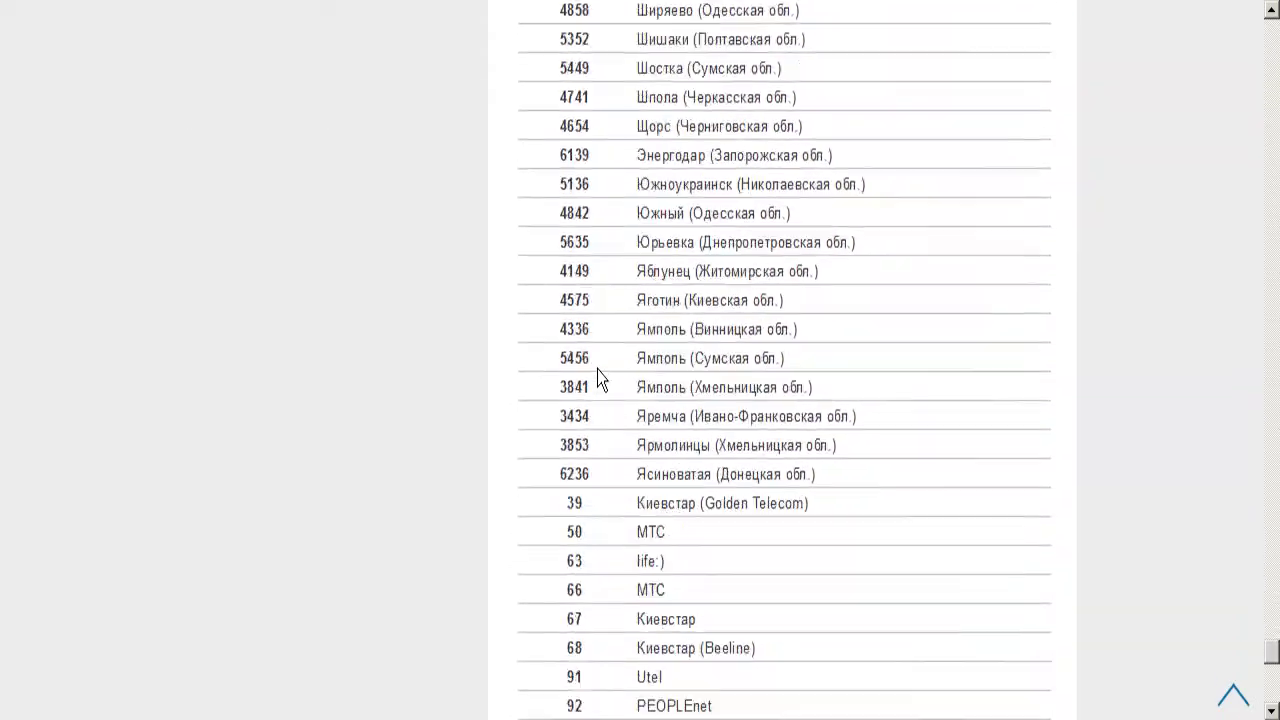
scroll(598, 377, down, 8)
scroll(634, 380, up, 5)
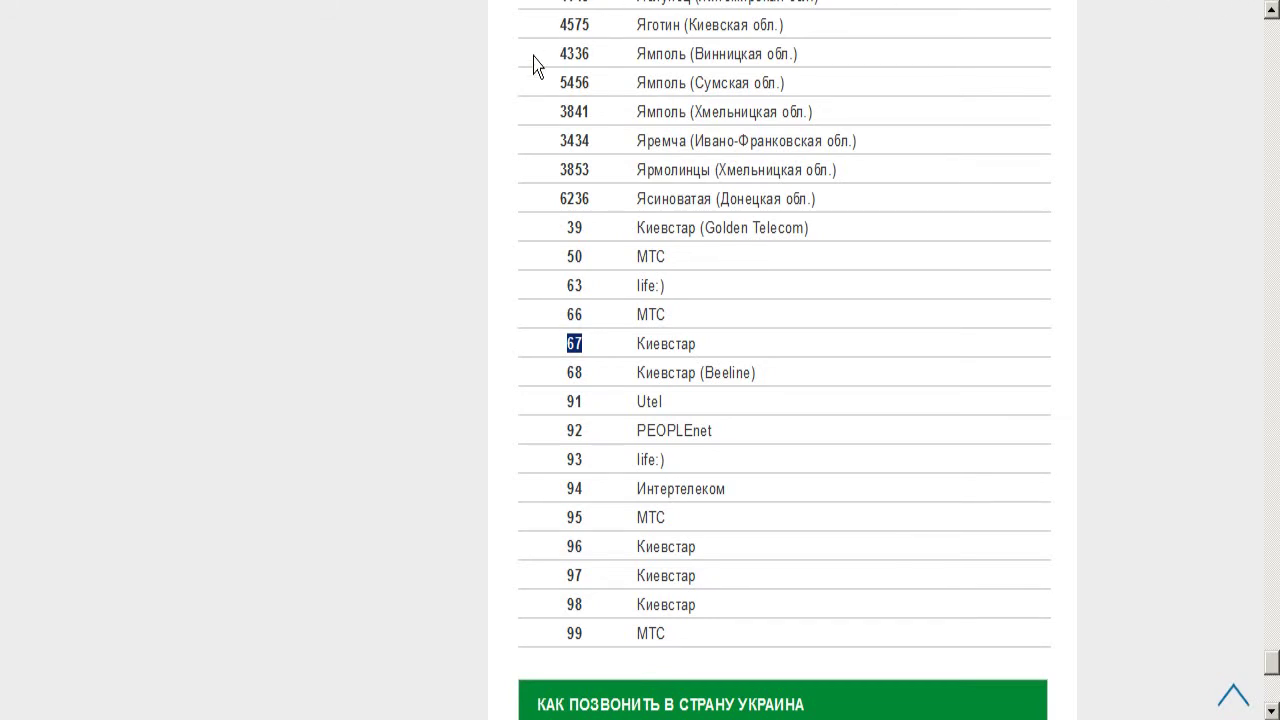
click(451, 20)
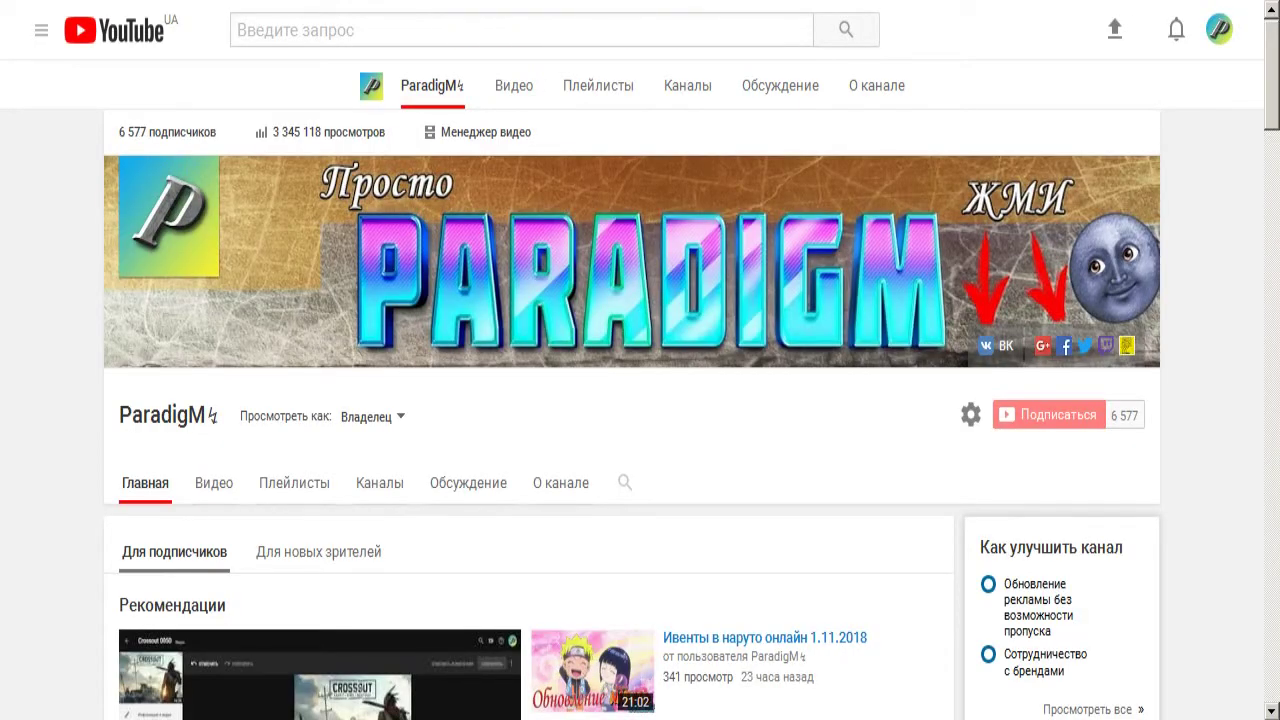
Browse the address-bar history of visited pages, then close it
key(F4)
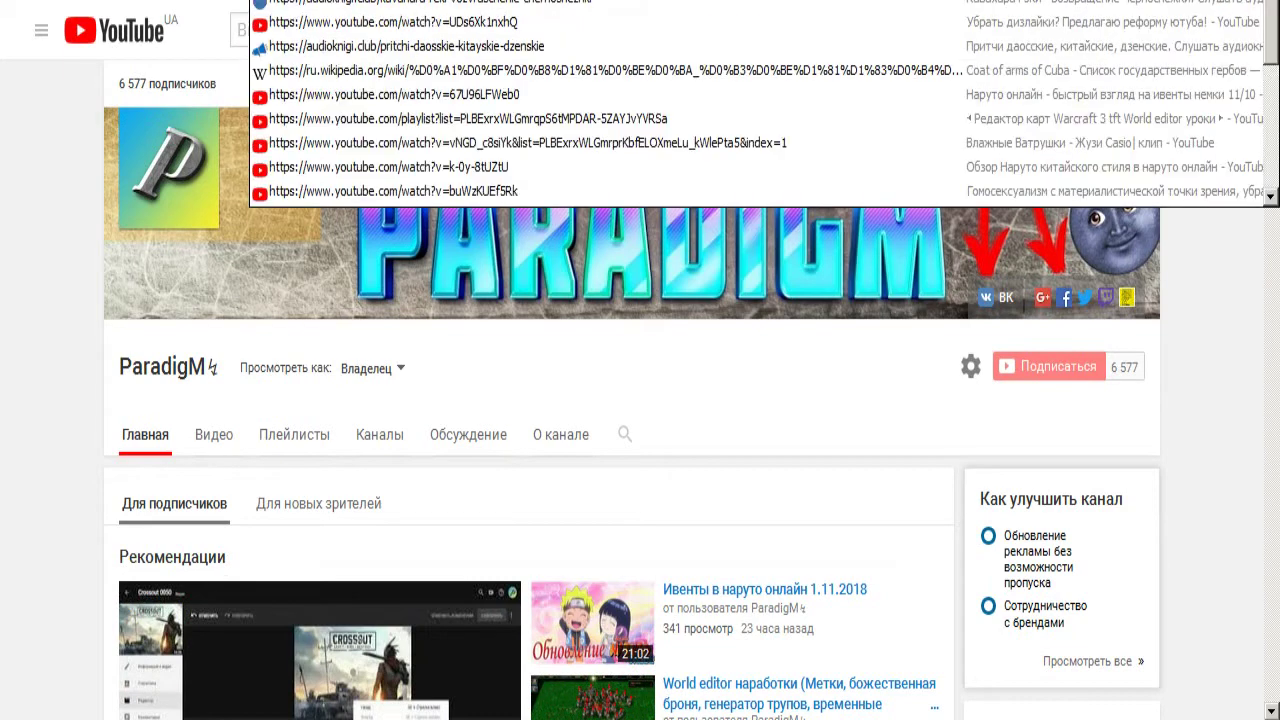
scroll(760, 100, down, 8)
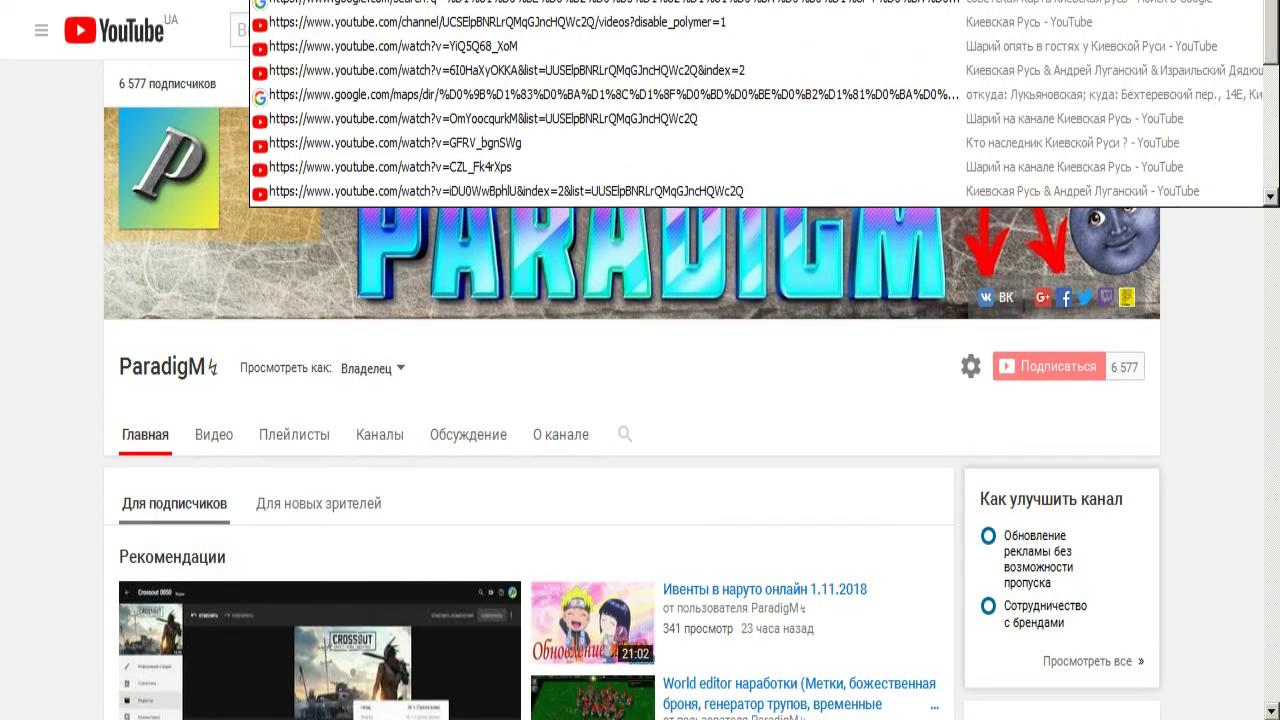
key(Escape)
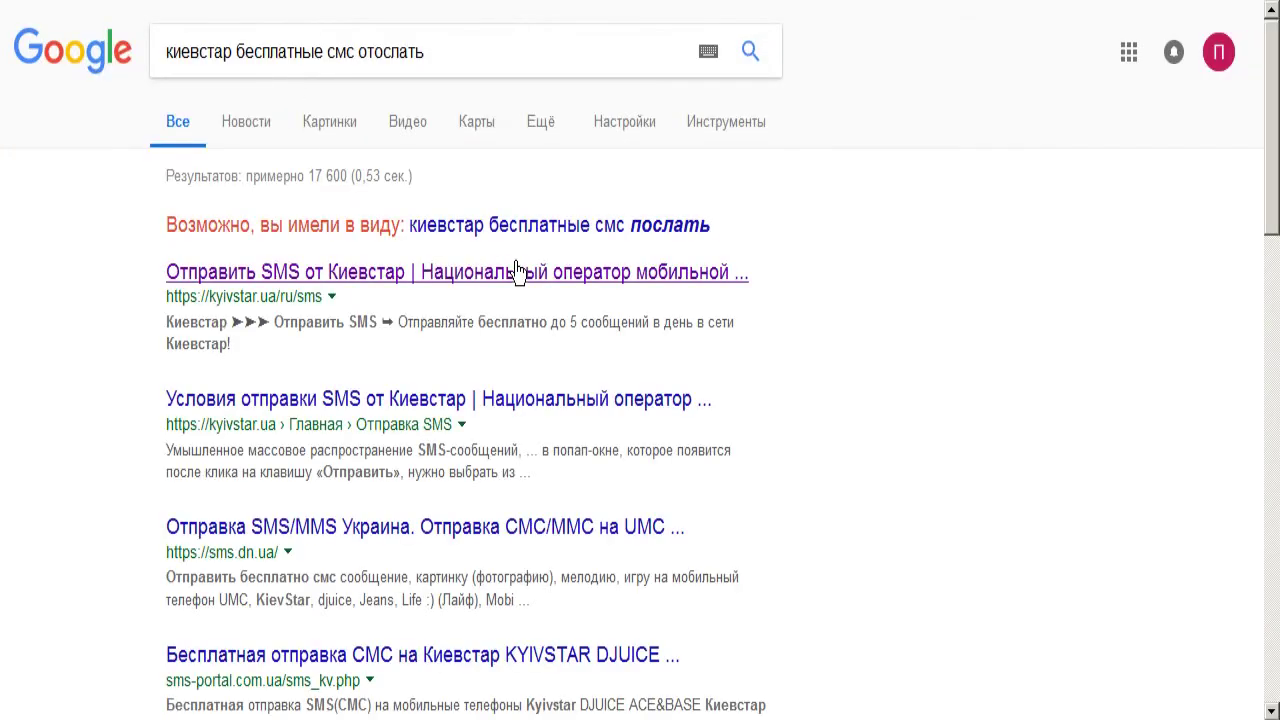
Open the Kyivstar «Отправить SMS» search result and scroll through its form
click(386, 281)
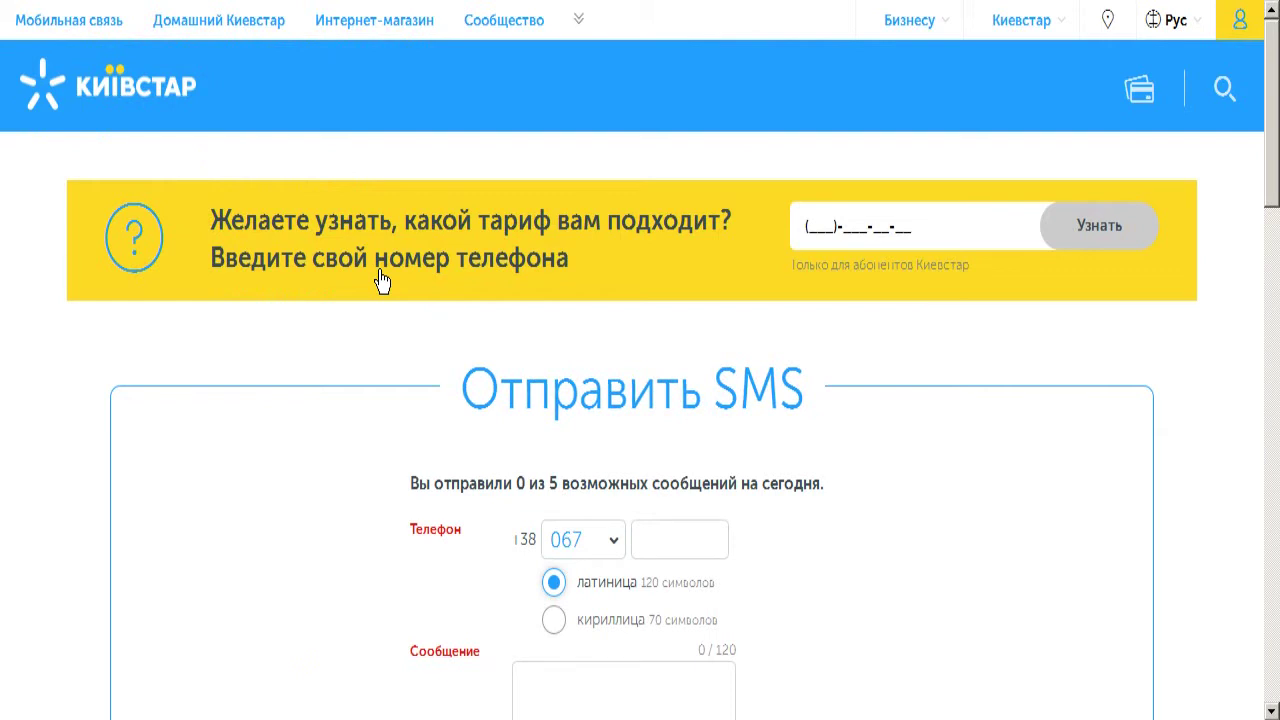
scroll(950, 400, down, 3)
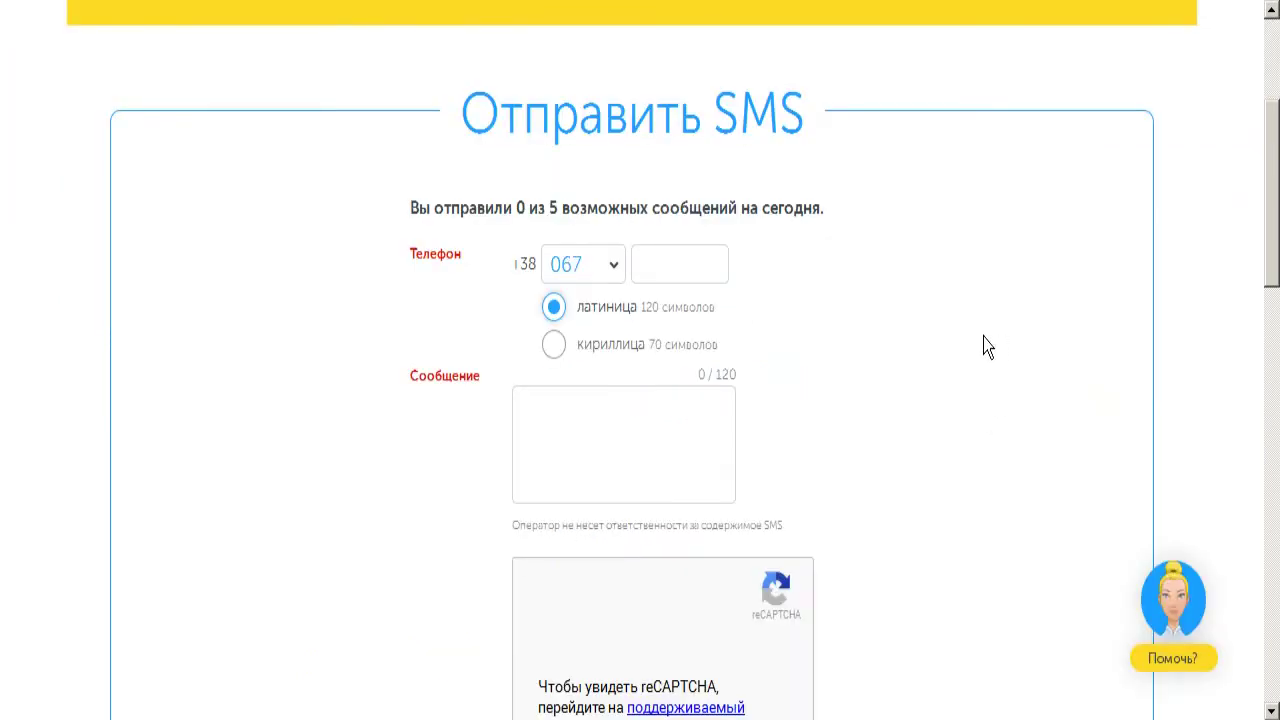
scroll(984, 343, down, 4)
scroll(984, 343, down, 4)
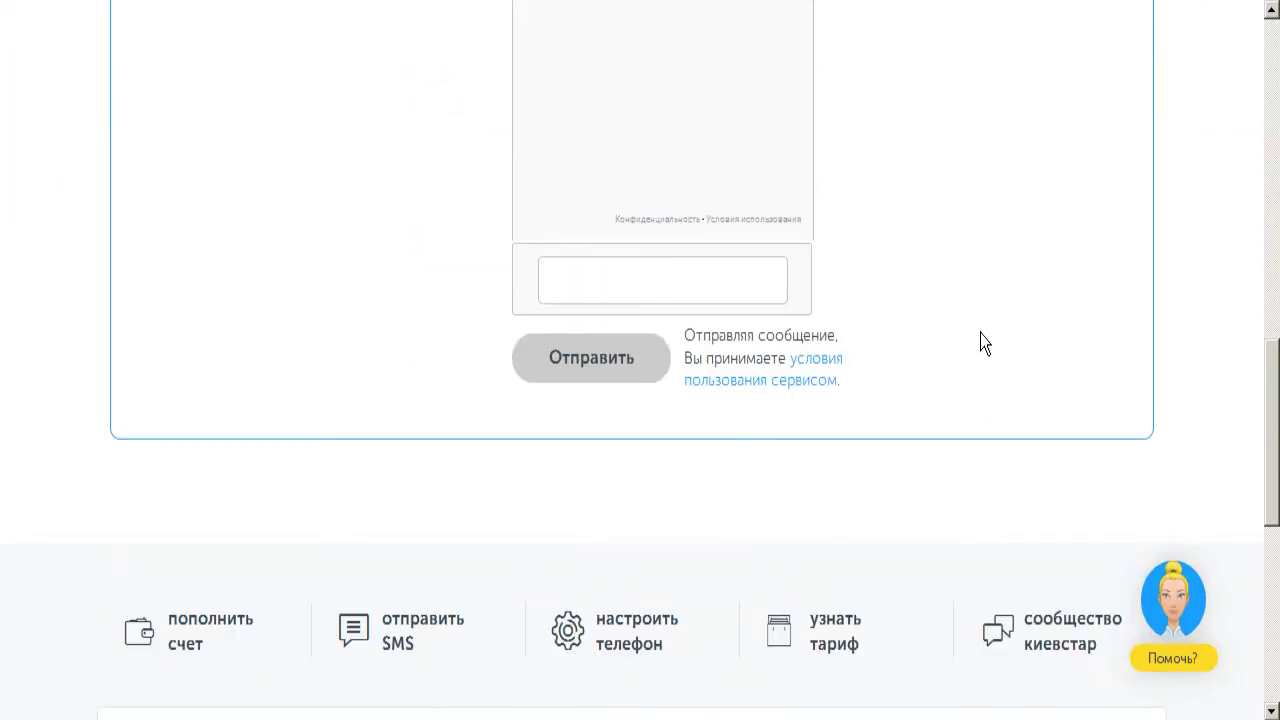
scroll(980, 340, up, 4)
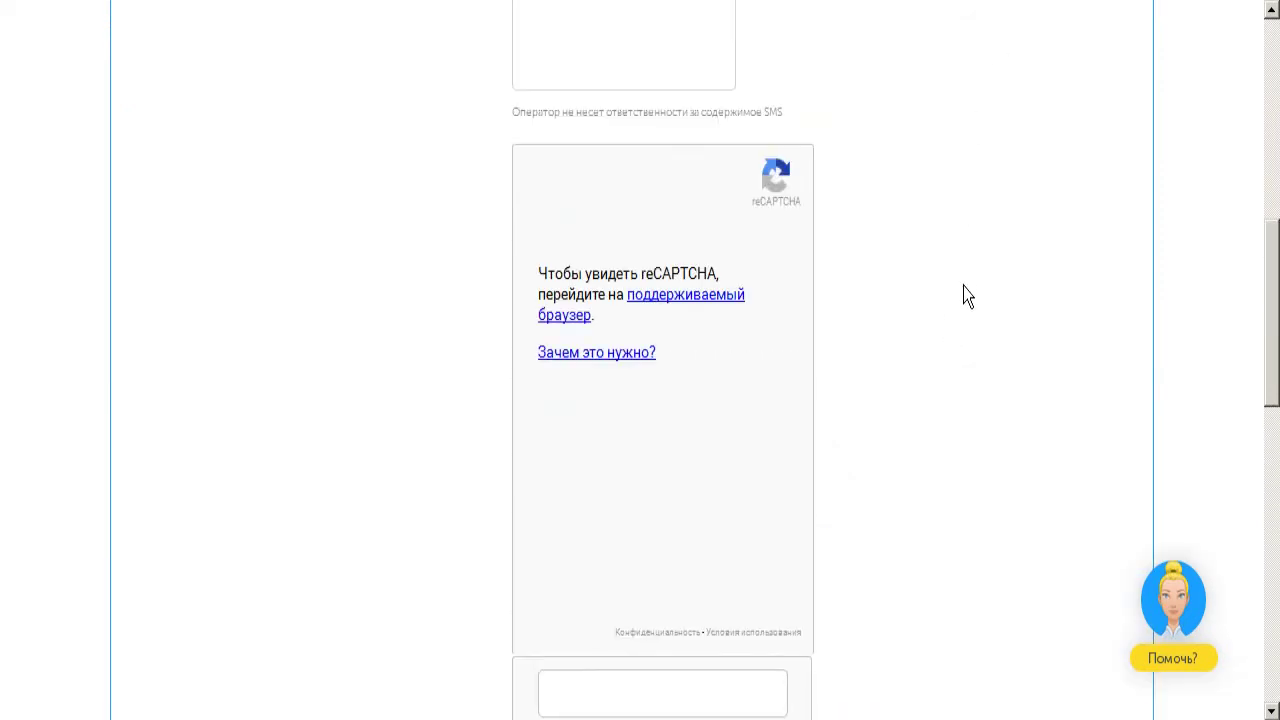
scroll(928, 300, up, 3)
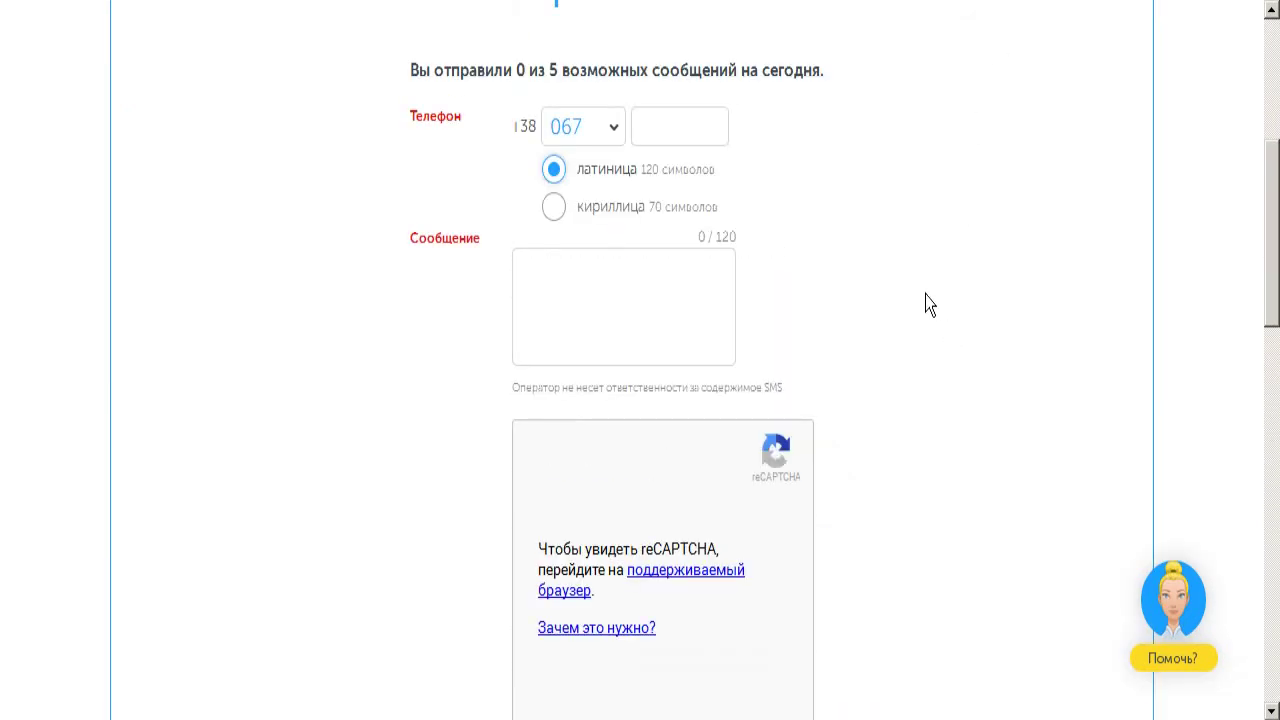
scroll(928, 300, up, 2)
Reload the Send SMS page with F5 and scroll back to the top
key(F5)
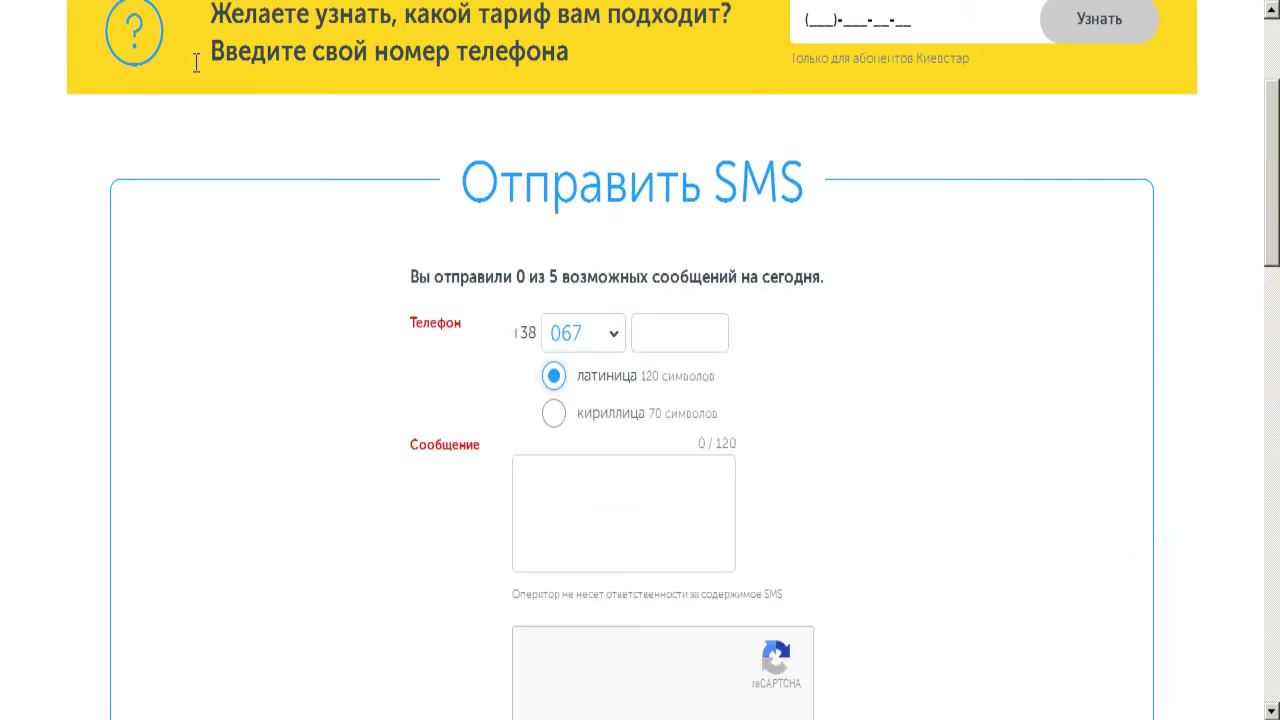
scroll(706, 386, down, 4)
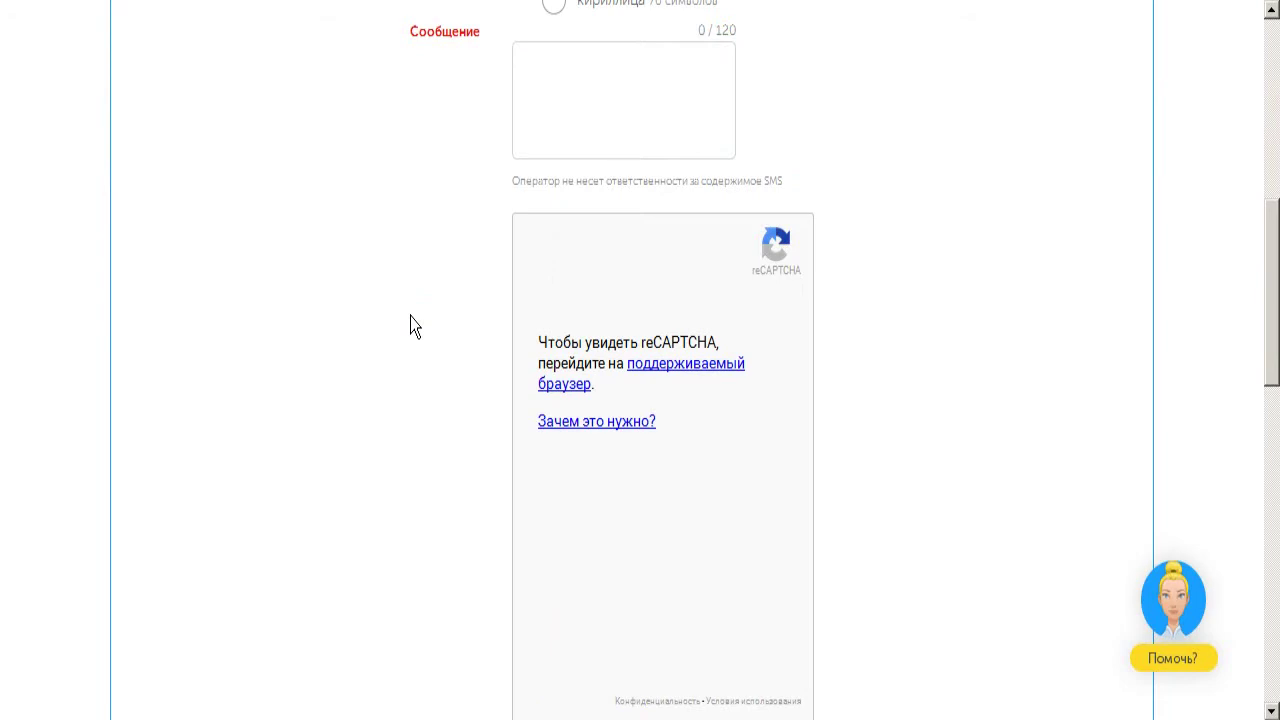
scroll(415, 327, up, 2)
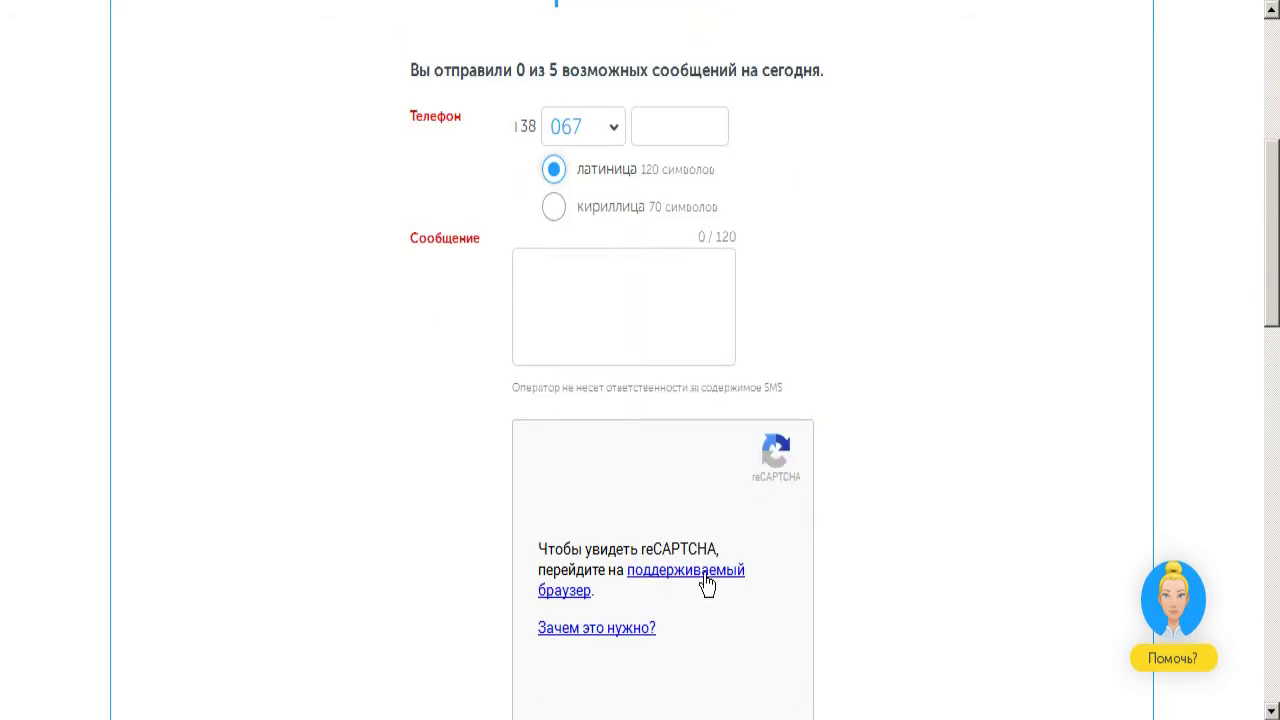
scroll(885, 366, up, 4)
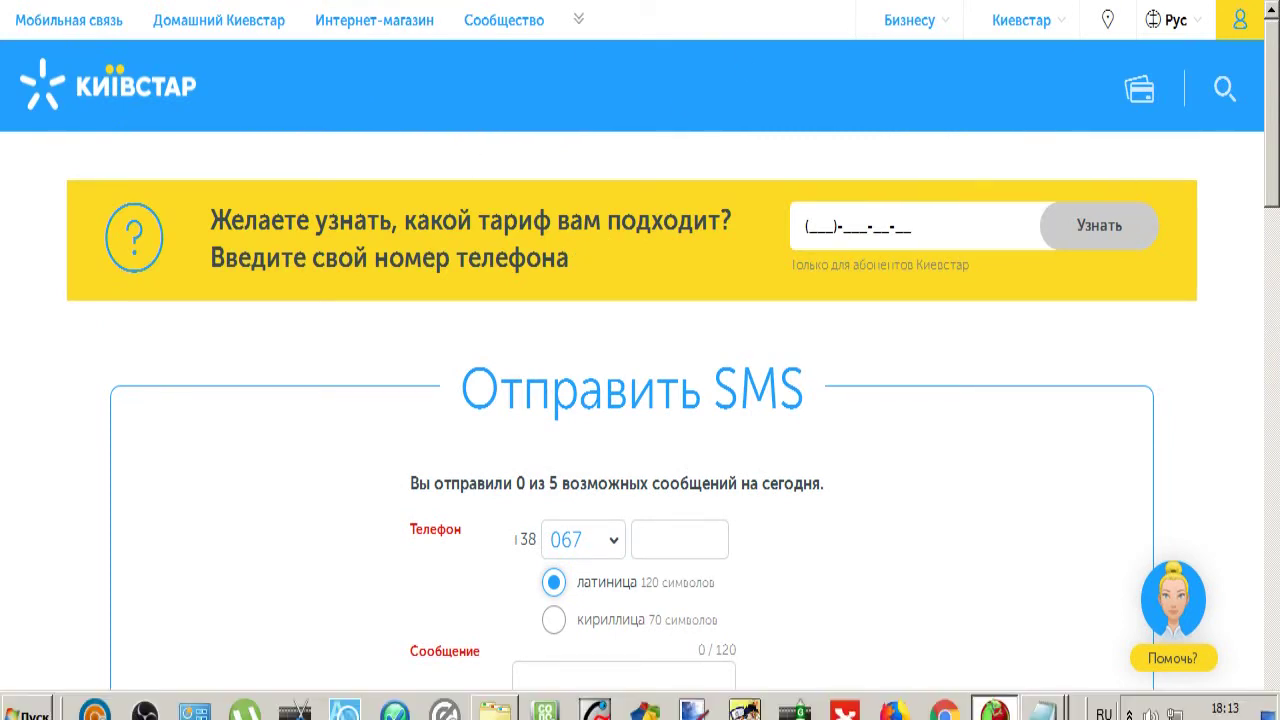
Switch to the browser where reCAPTCHA works, from the notification area
click(1128, 713)
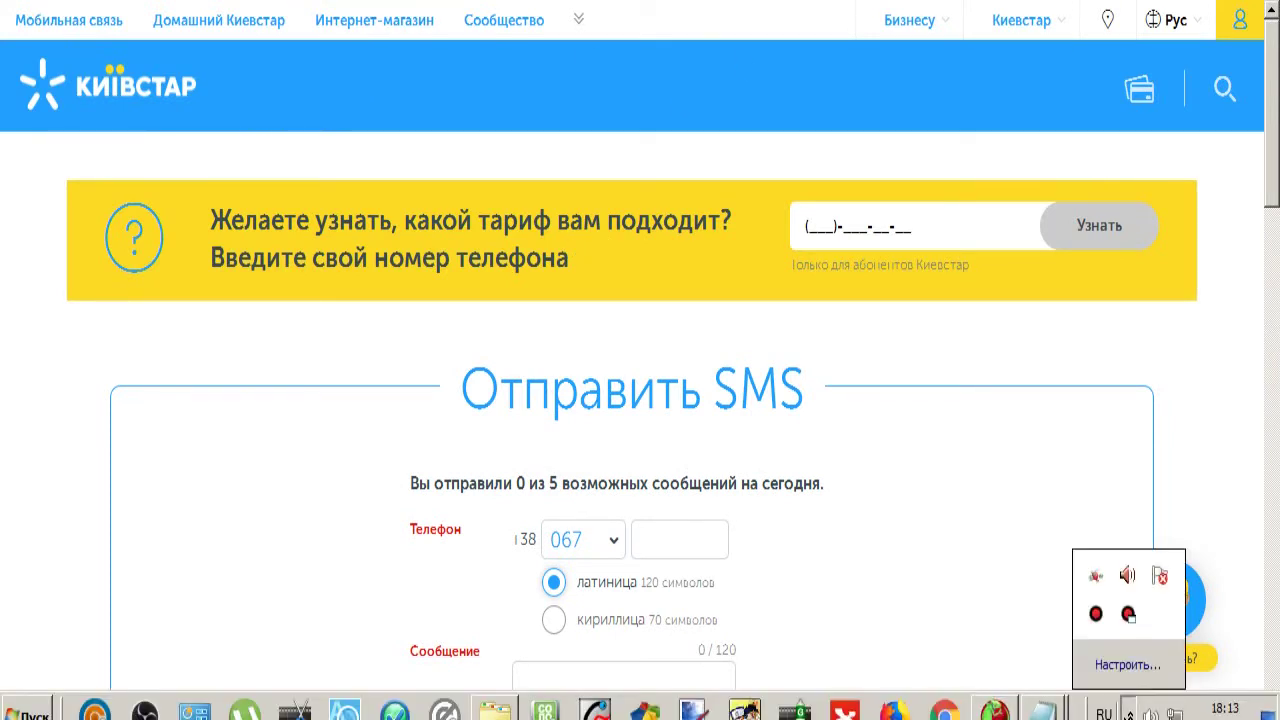
click(953, 511)
scroll(953, 511, down, 2)
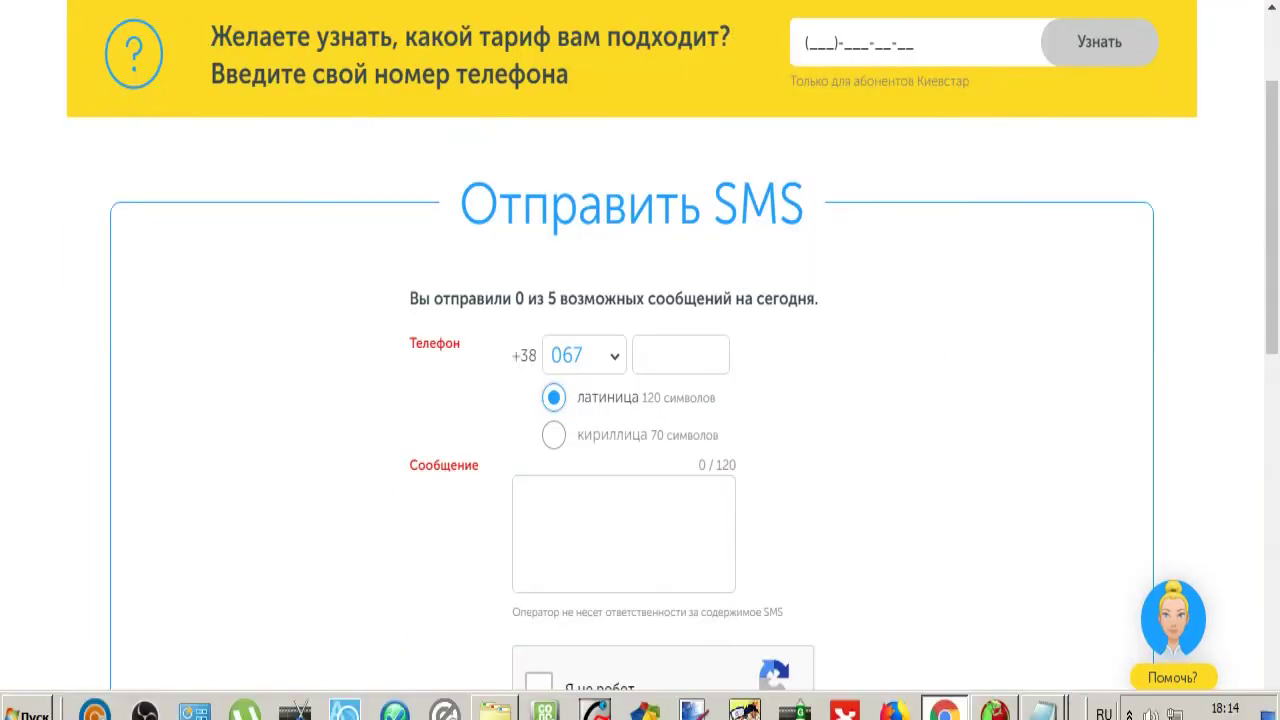
click(988, 563)
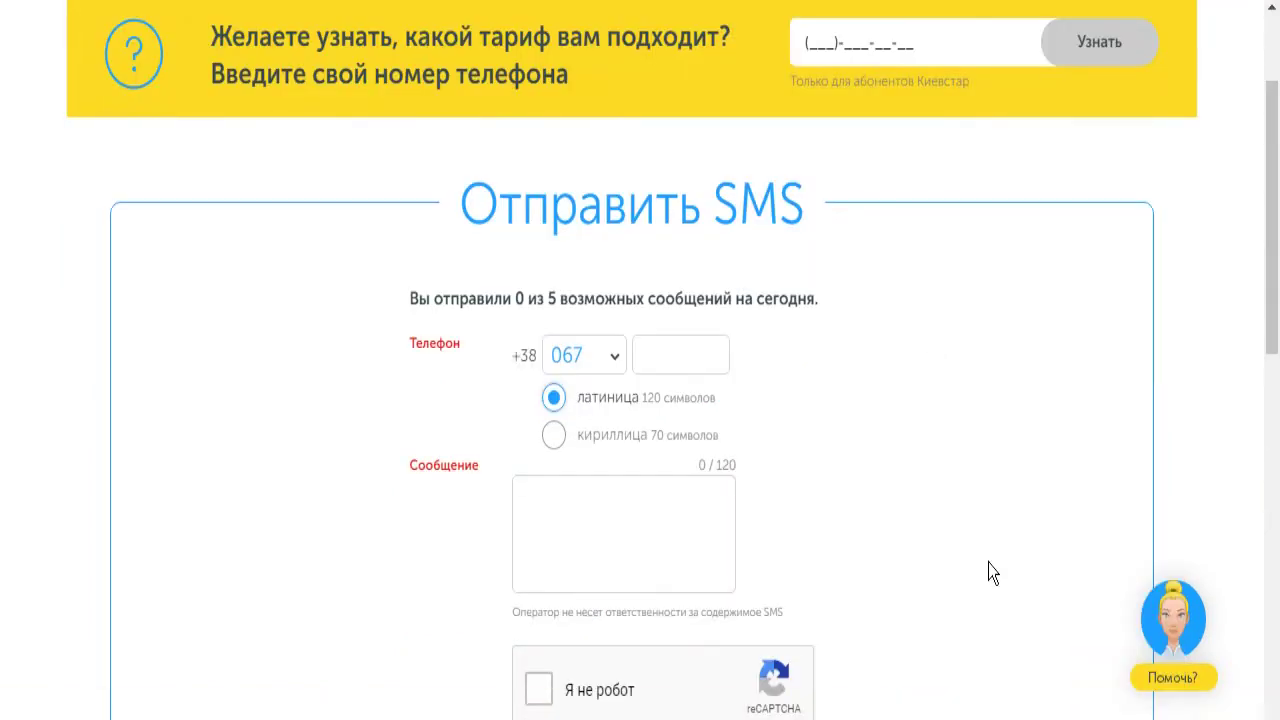
scroll(978, 540, down, 1)
Choose operator code 068 and enter the recipient's phone number
click(614, 235)
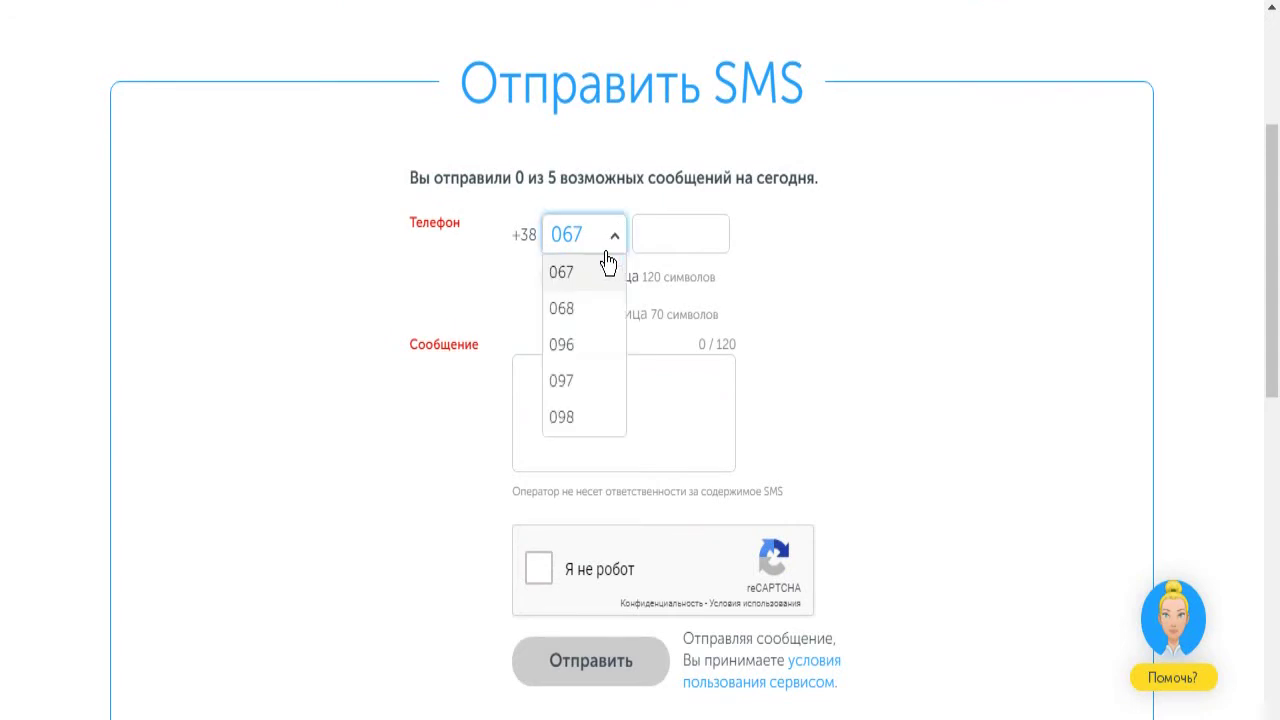
click(598, 318)
click(681, 250)
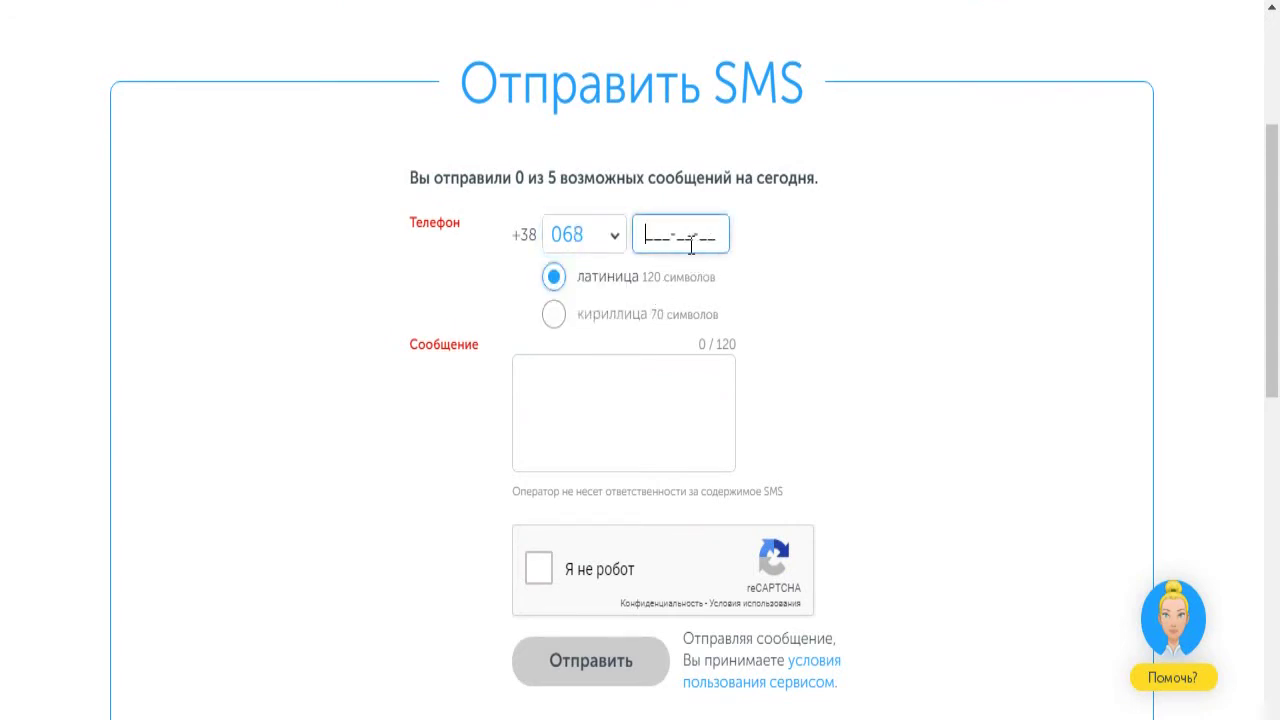
Set the message alphabet to кириллица, ending on Cyrillic after toggling with Latin
click(554, 314)
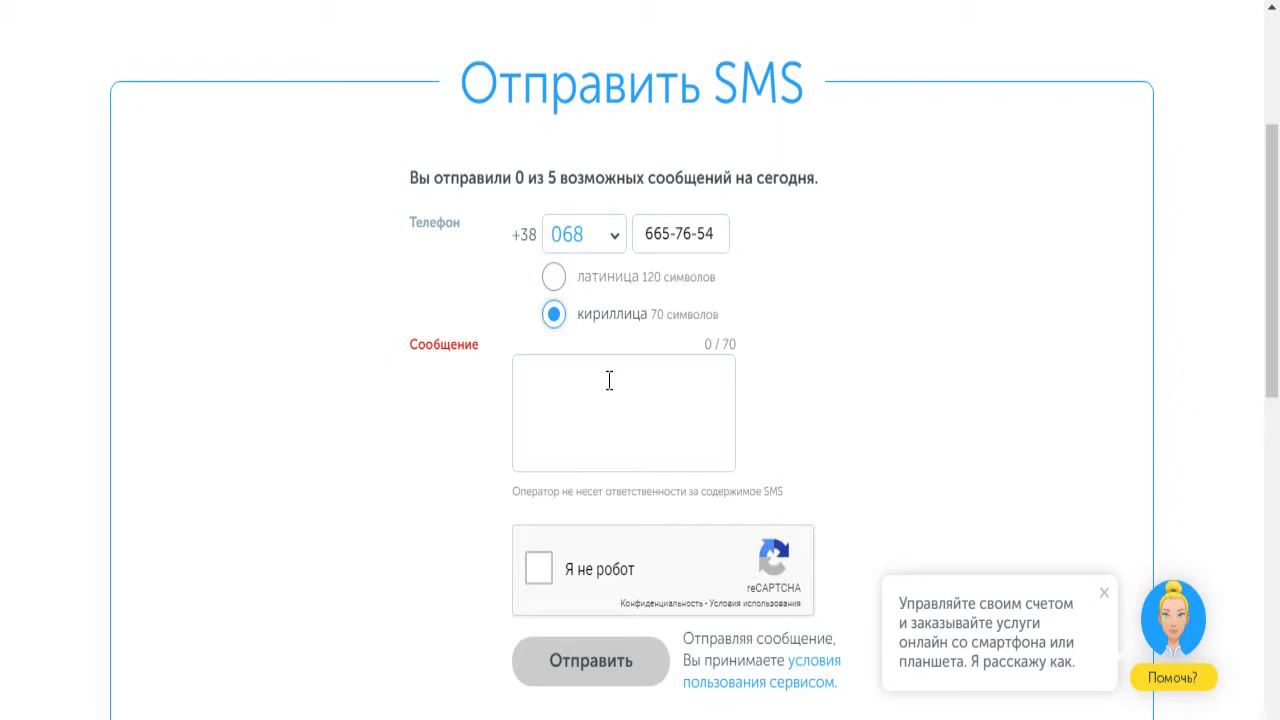
scroll(832, 324, up, 3)
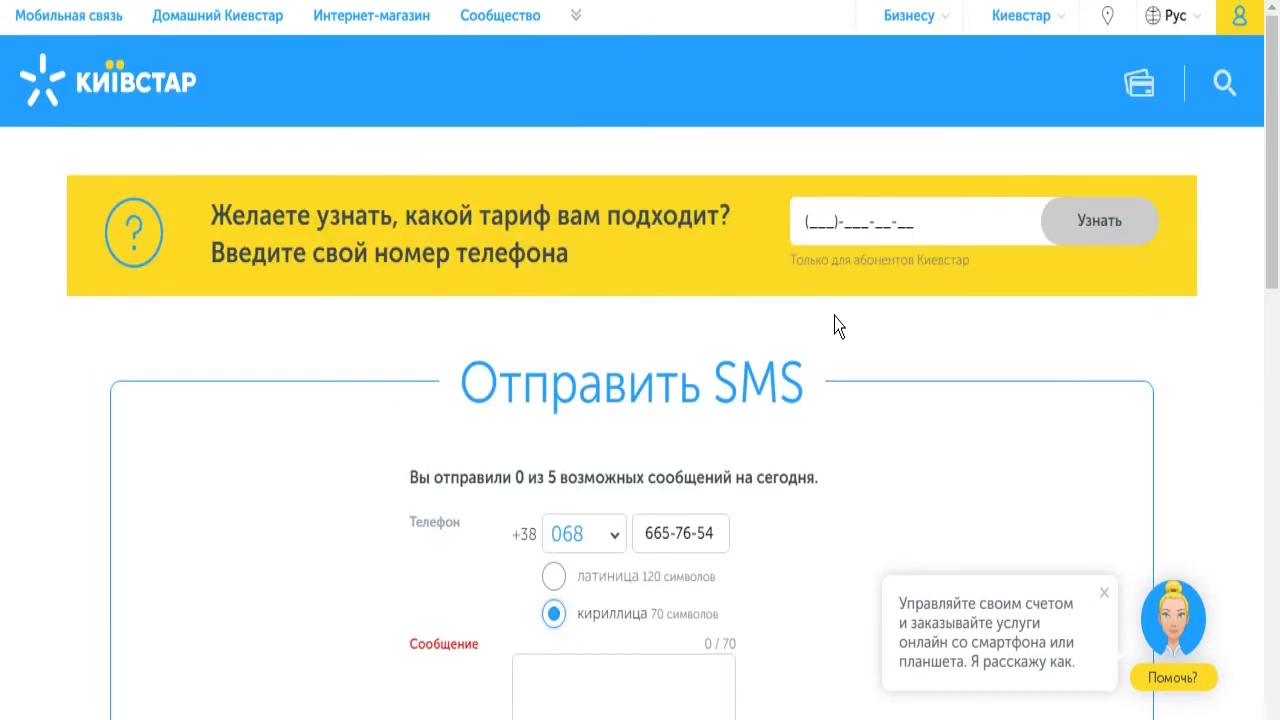
scroll(838, 326, down, 2)
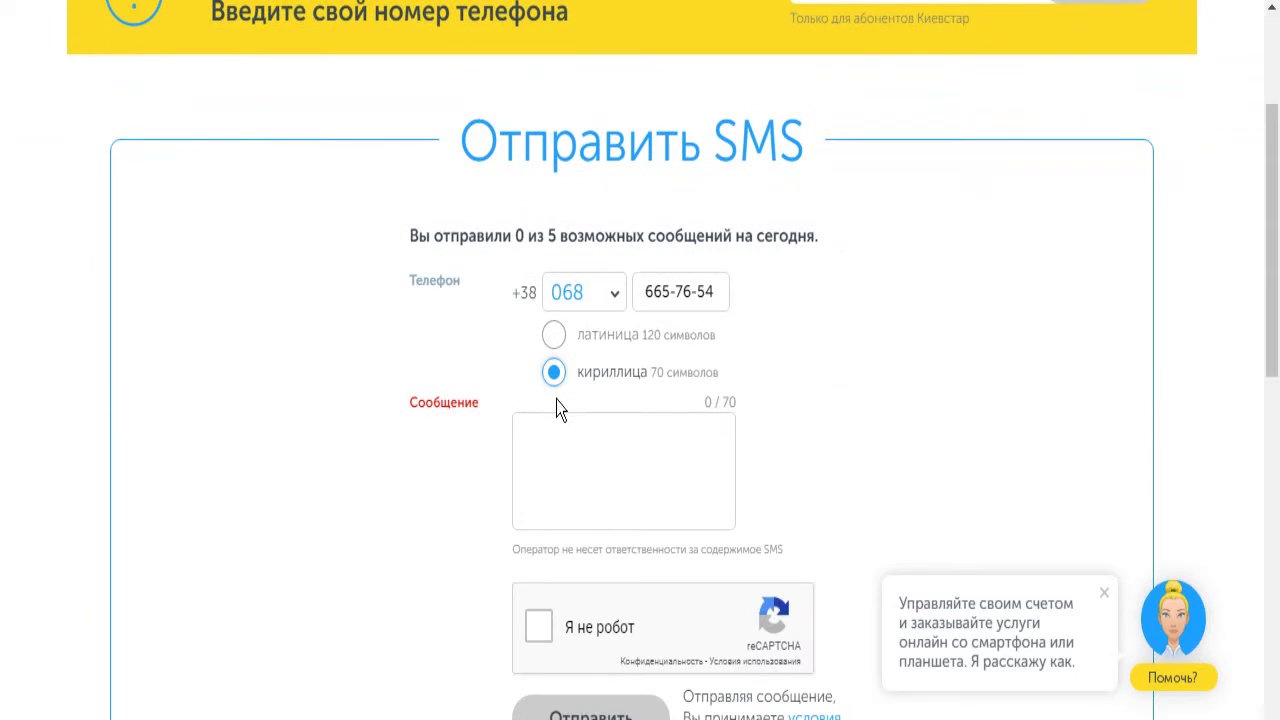
click(554, 337)
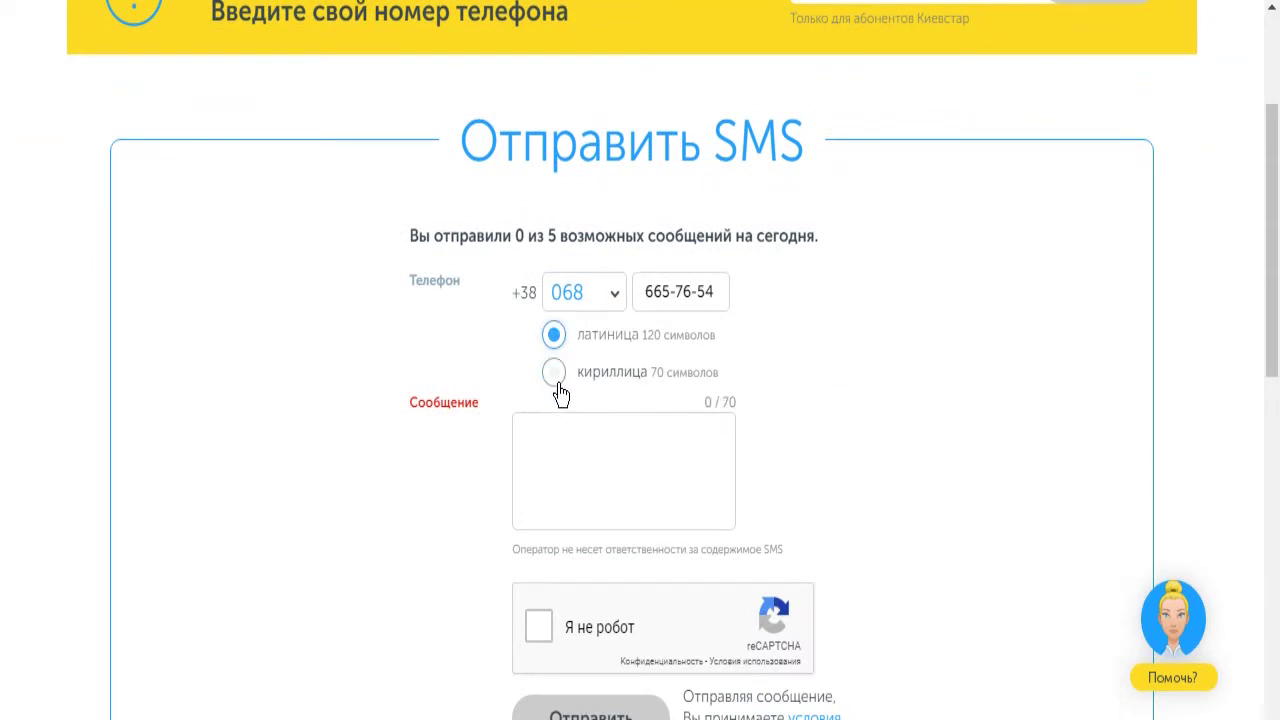
click(555, 372)
click(556, 340)
click(557, 376)
Pass the reCAPTCHA «Я не робот» check
click(546, 638)
click(543, 466)
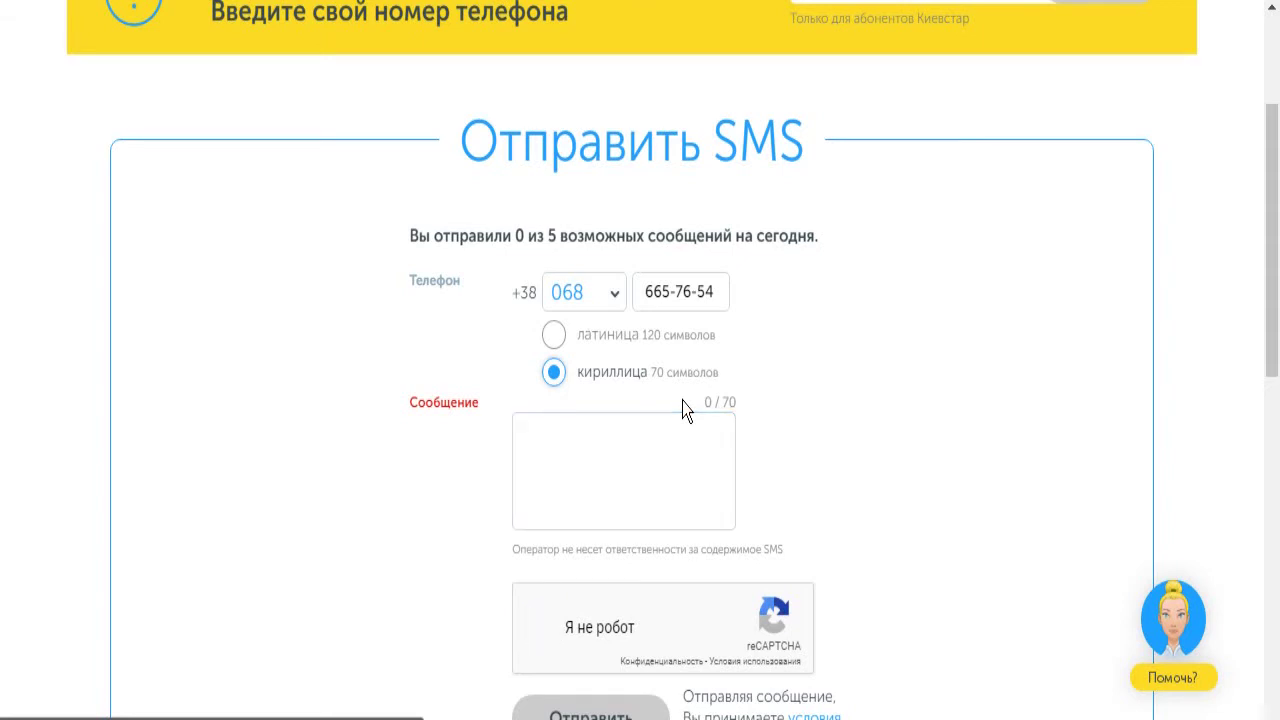
click(517, 434)
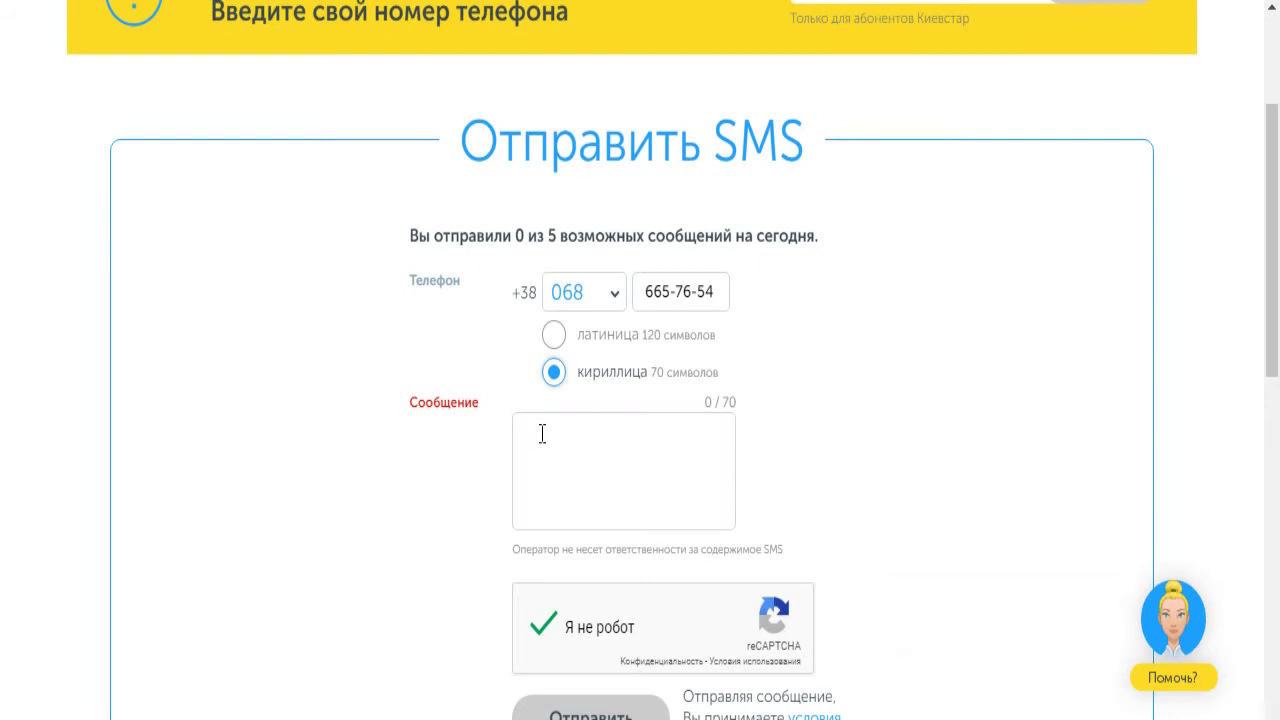
Type the Cyrillic message 'одыррмнурыадытаывпаррротоооооооова' and send it
click(542, 433)
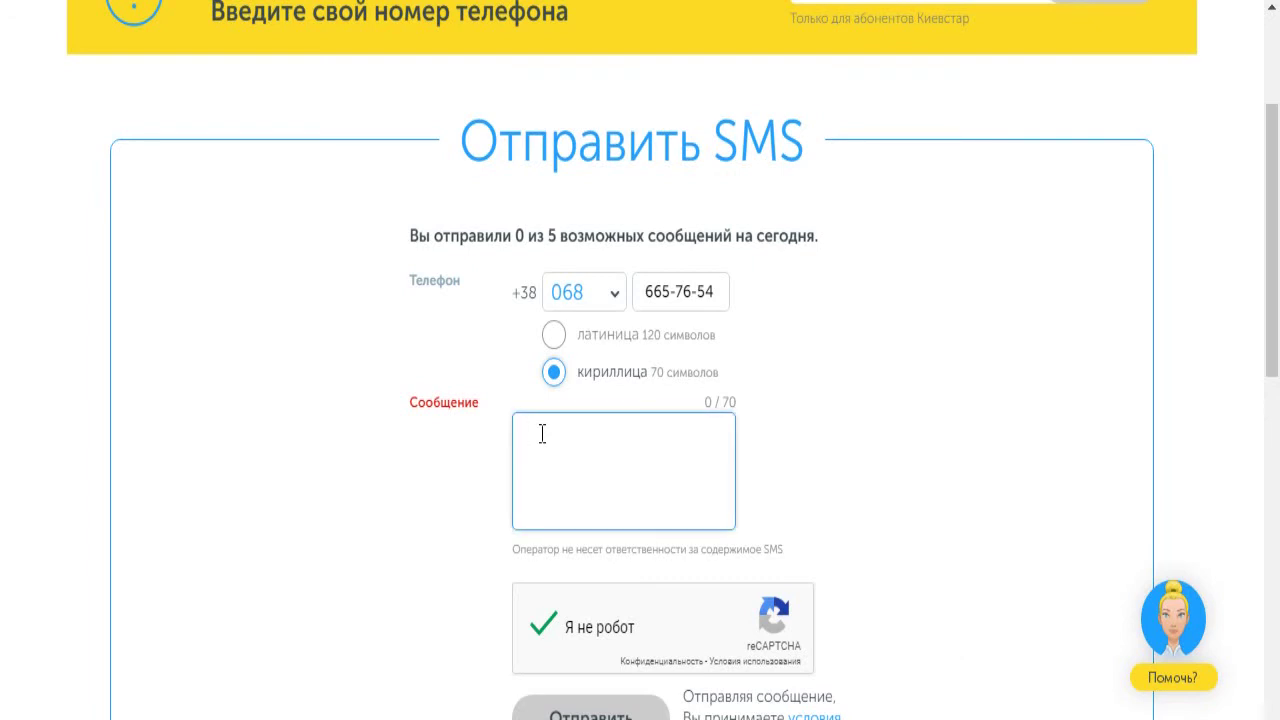
text(одыррмну)
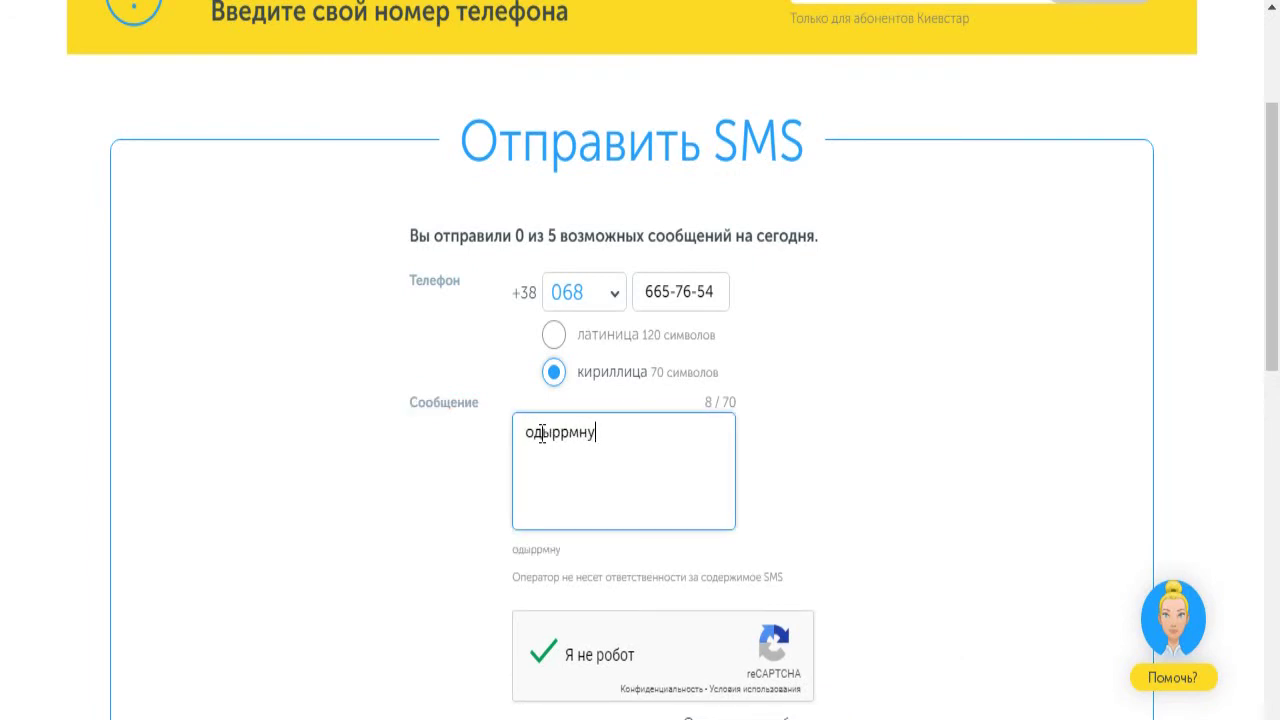
text(рыадытаывпарррот)
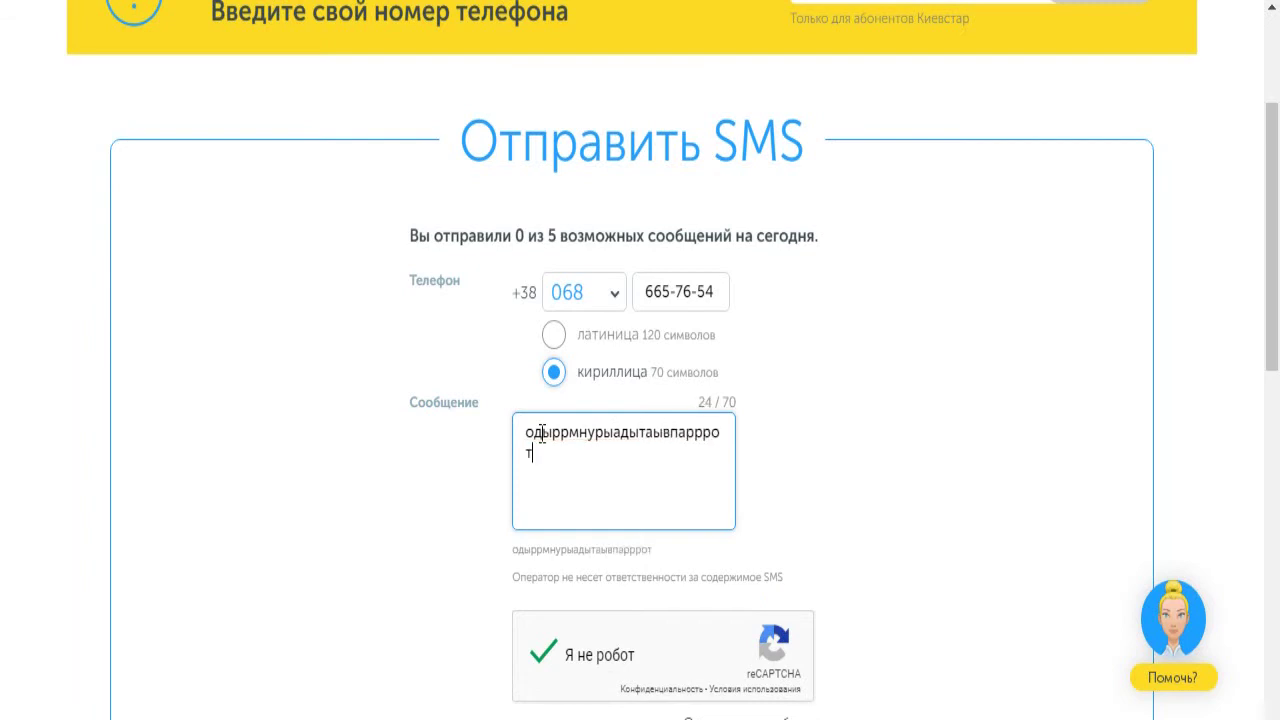
text(оооооооова)
scroll(675, 397, down, 1)
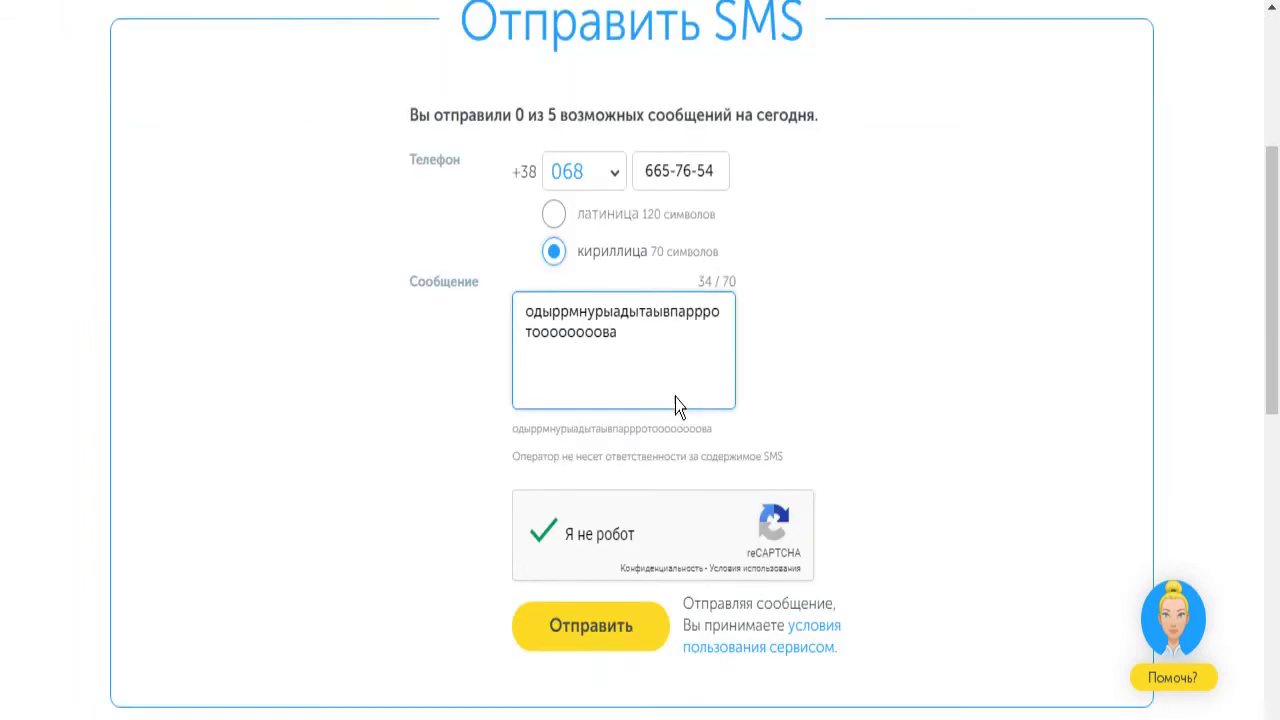
scroll(675, 400, down, 1)
click(629, 526)
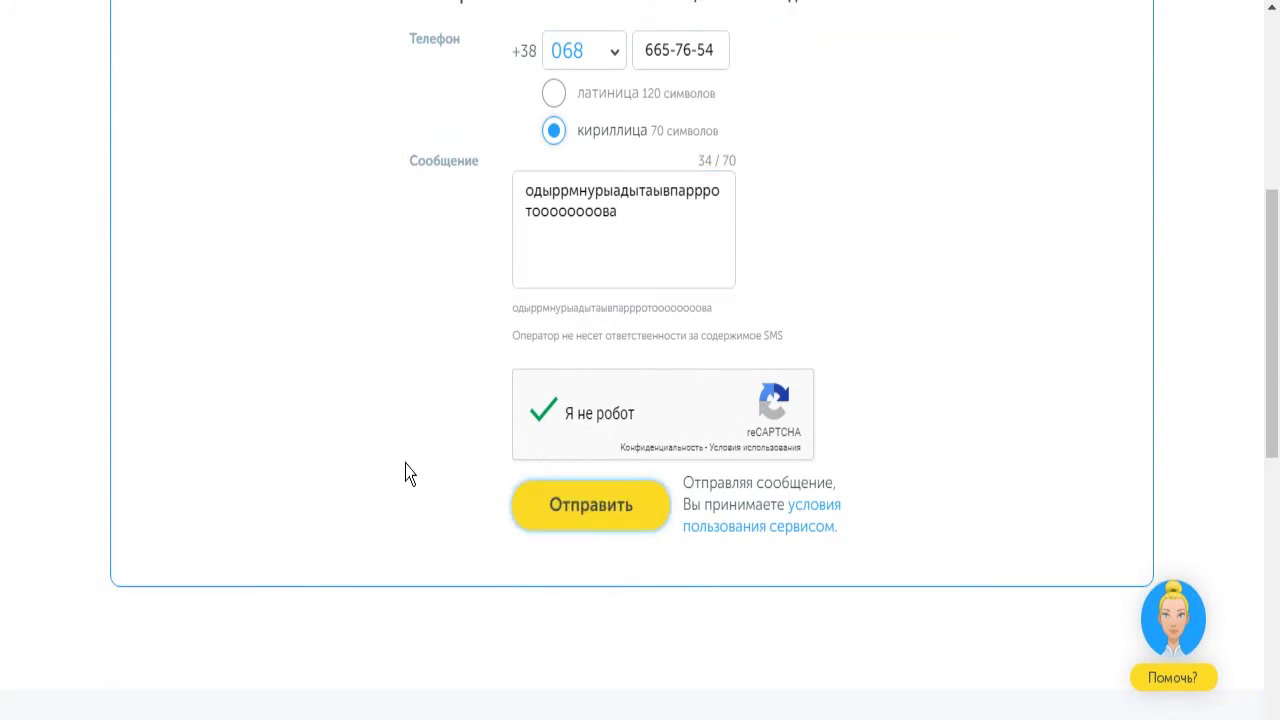
scroll(450, 457, up, 3)
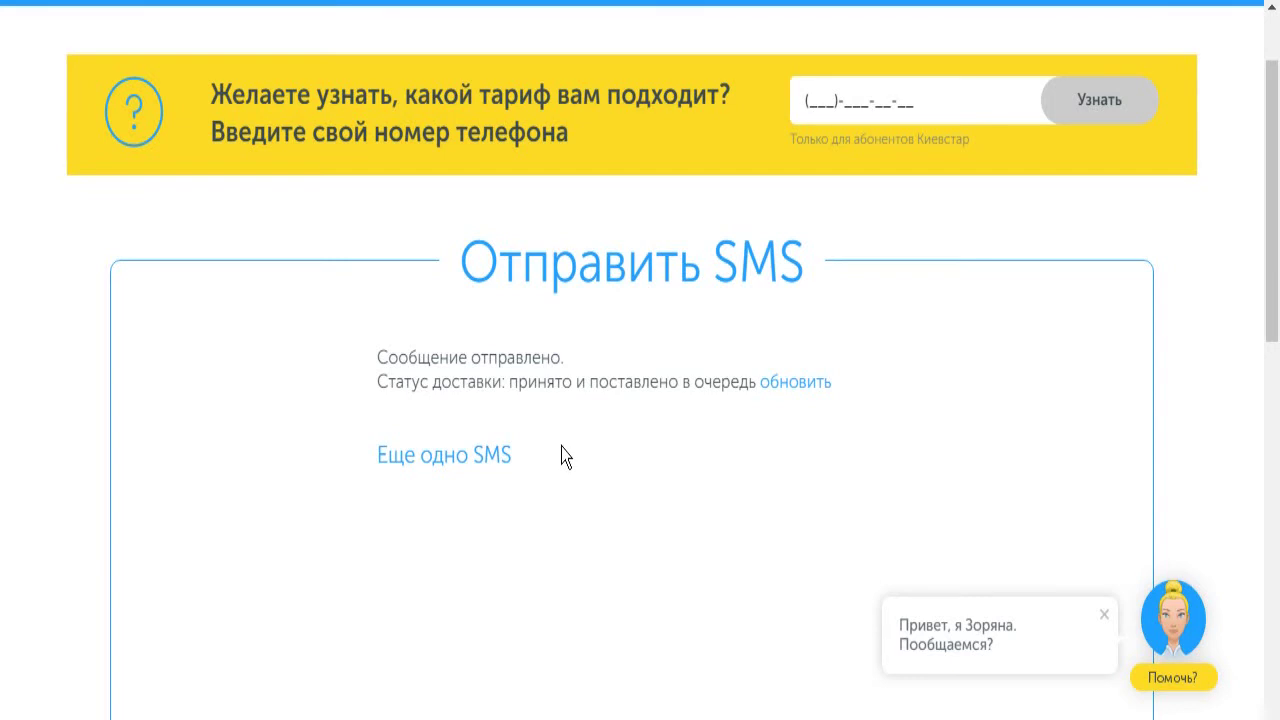
scroll(619, 403, up, 1)
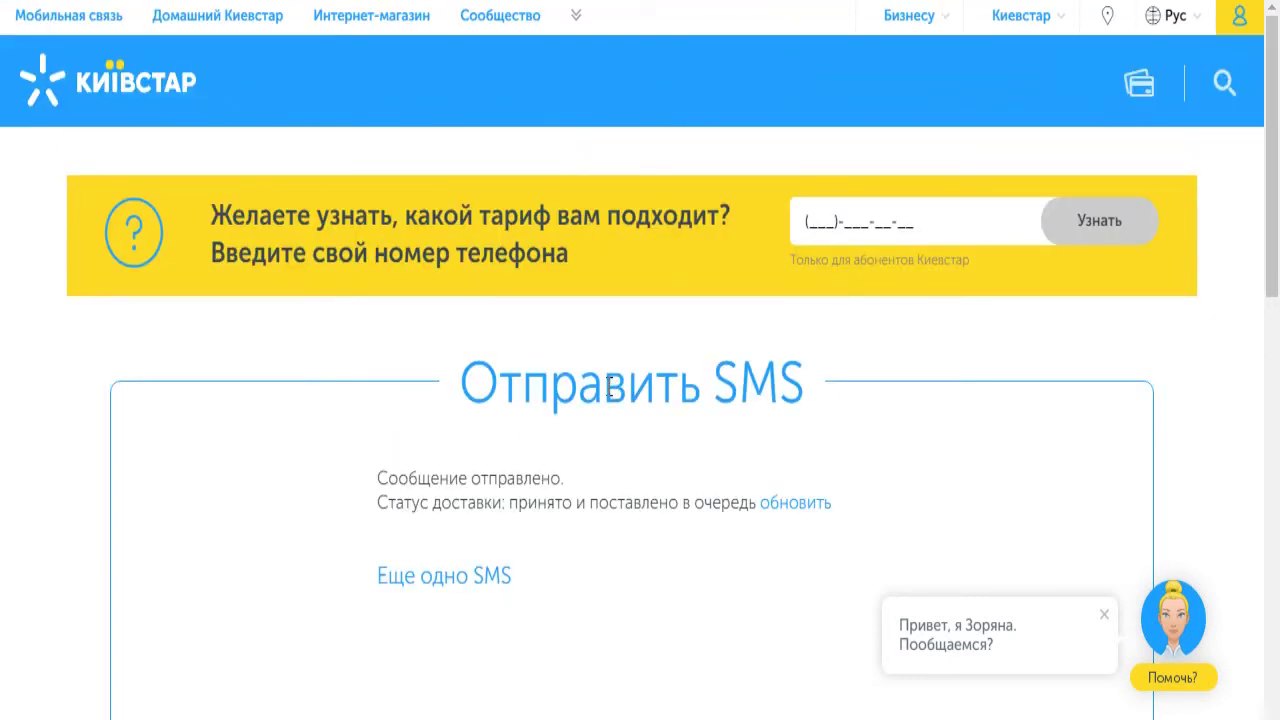
Switch to the K-Meleon browser window with the blank Kyivstar SMS form
mouse_move(460, 716)
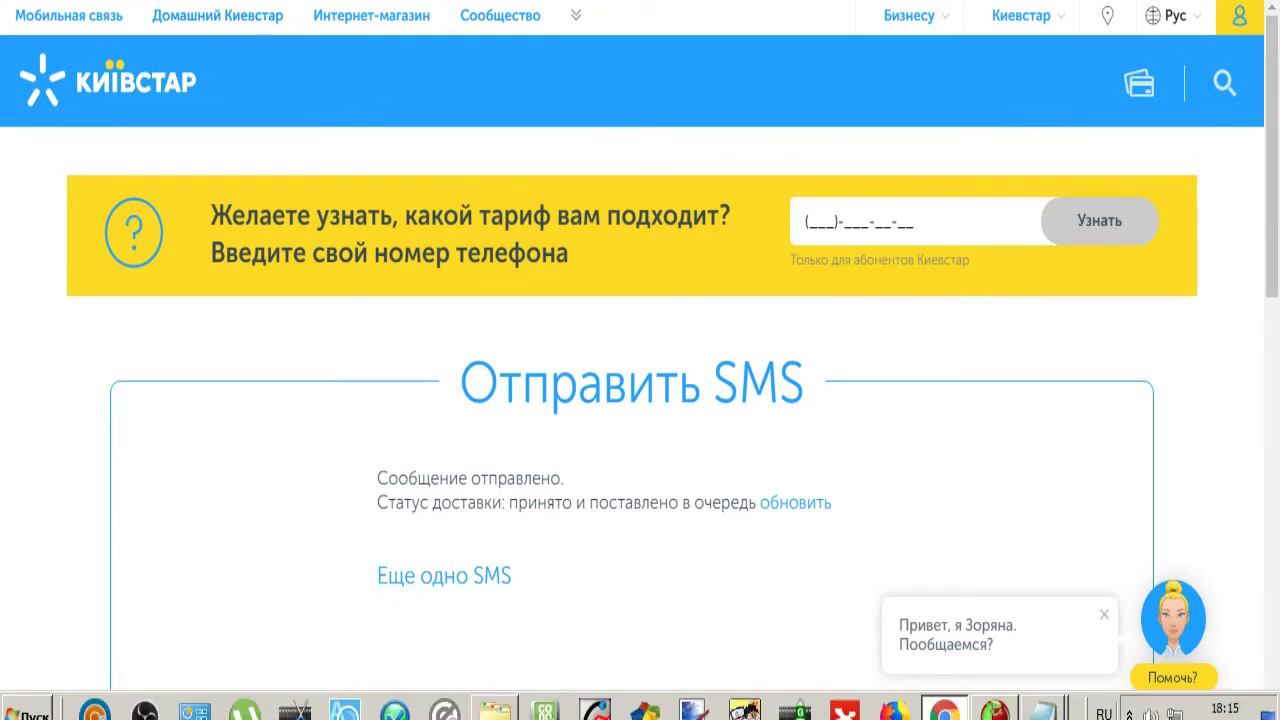
click(995, 710)
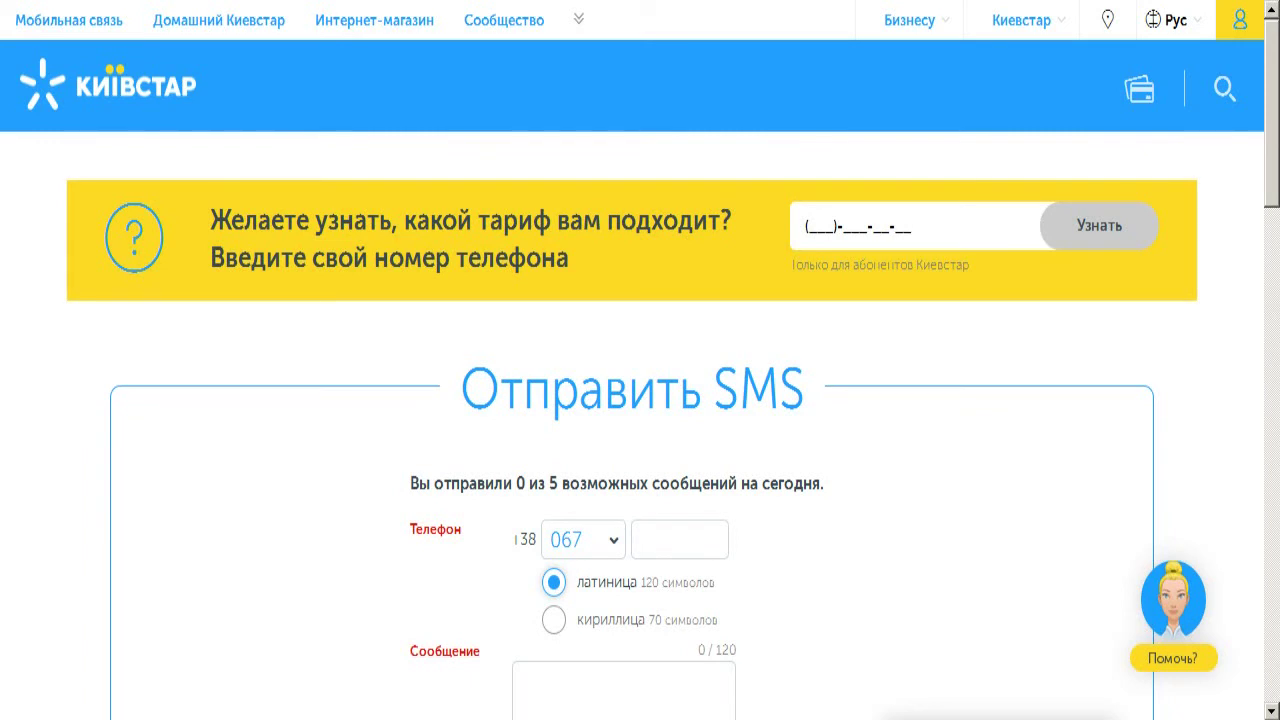
key(alt+Tab)
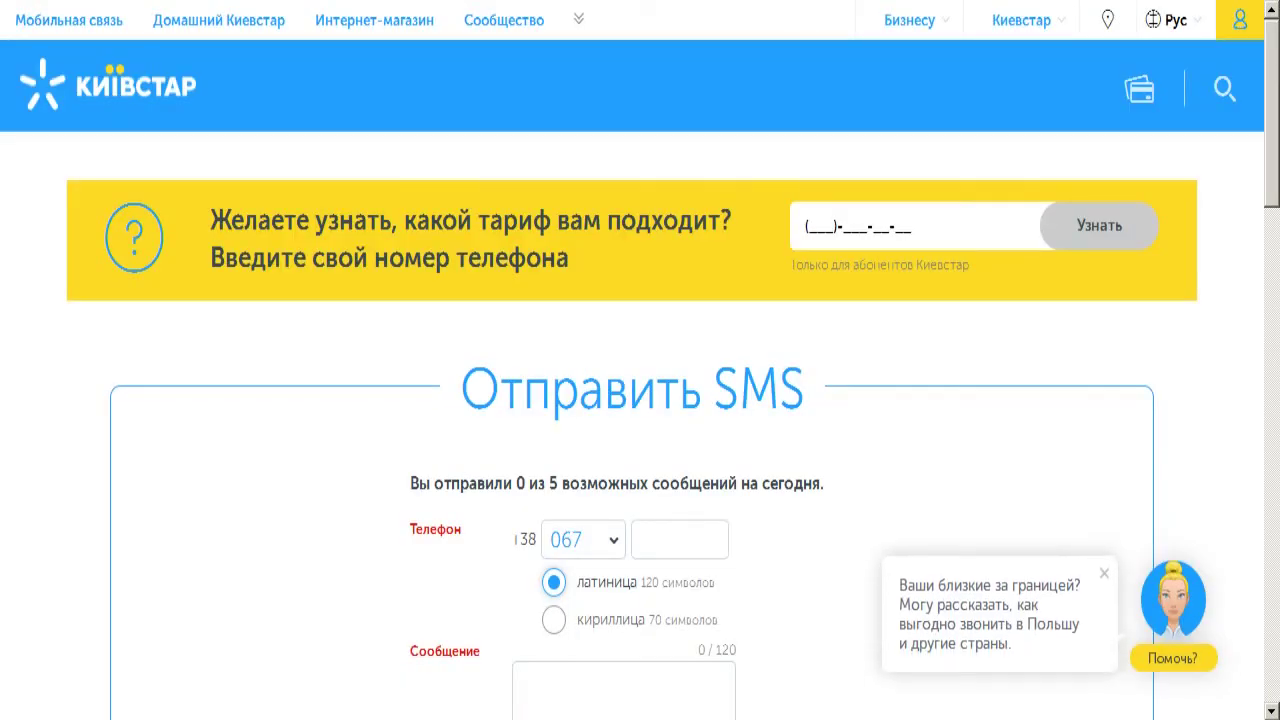
key(F4)
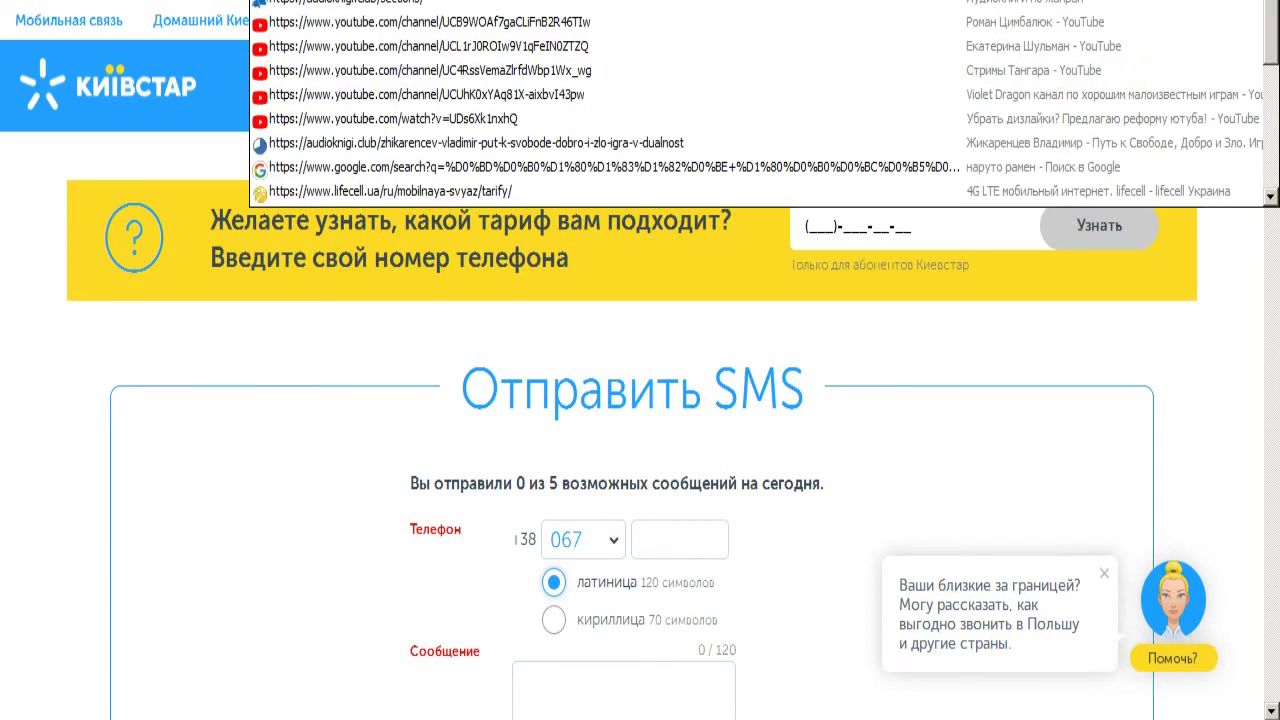
Search Google for 'мтс отправить смс бесплатно' and open the top MTS result in a new tab
key(Escape)
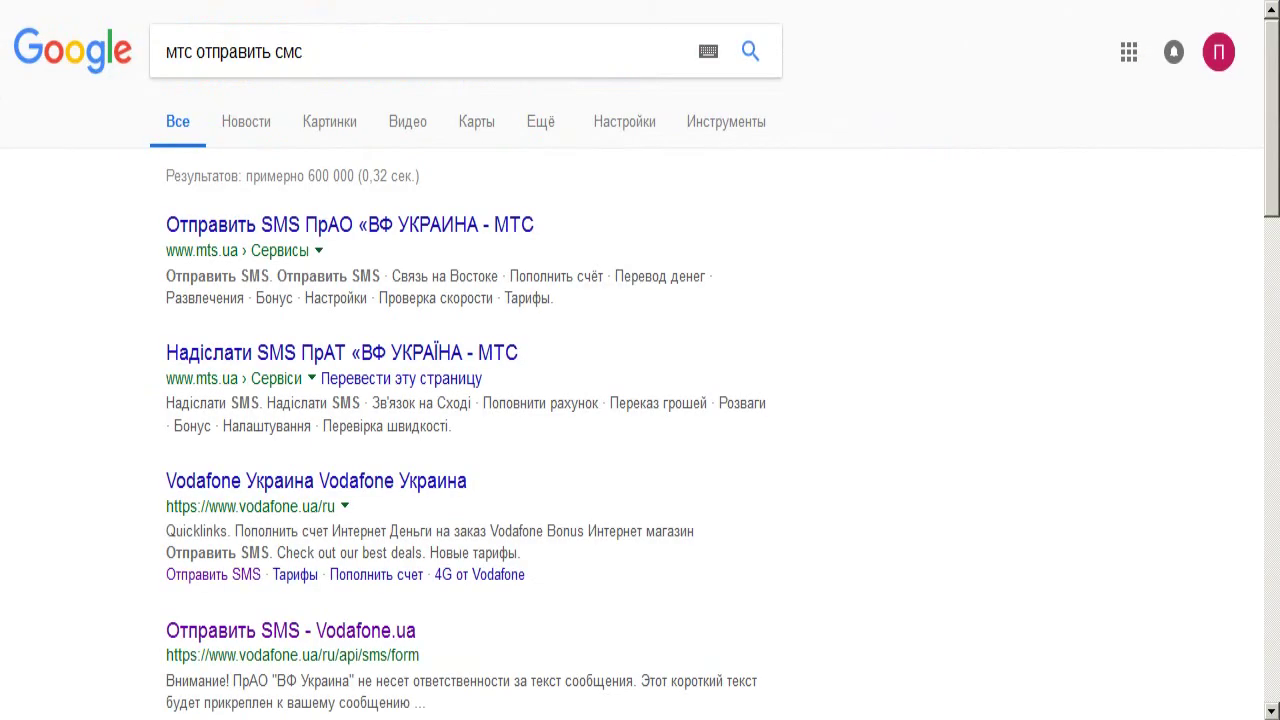
click(344, 62)
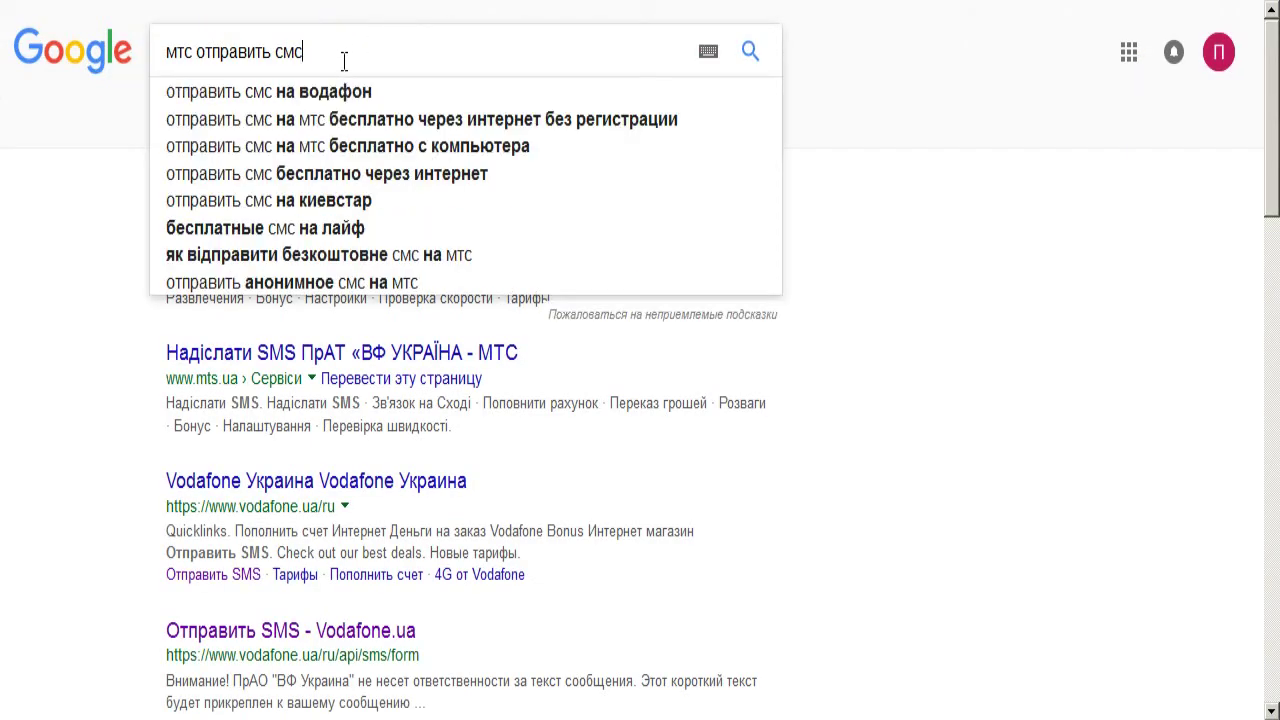
text(бе)
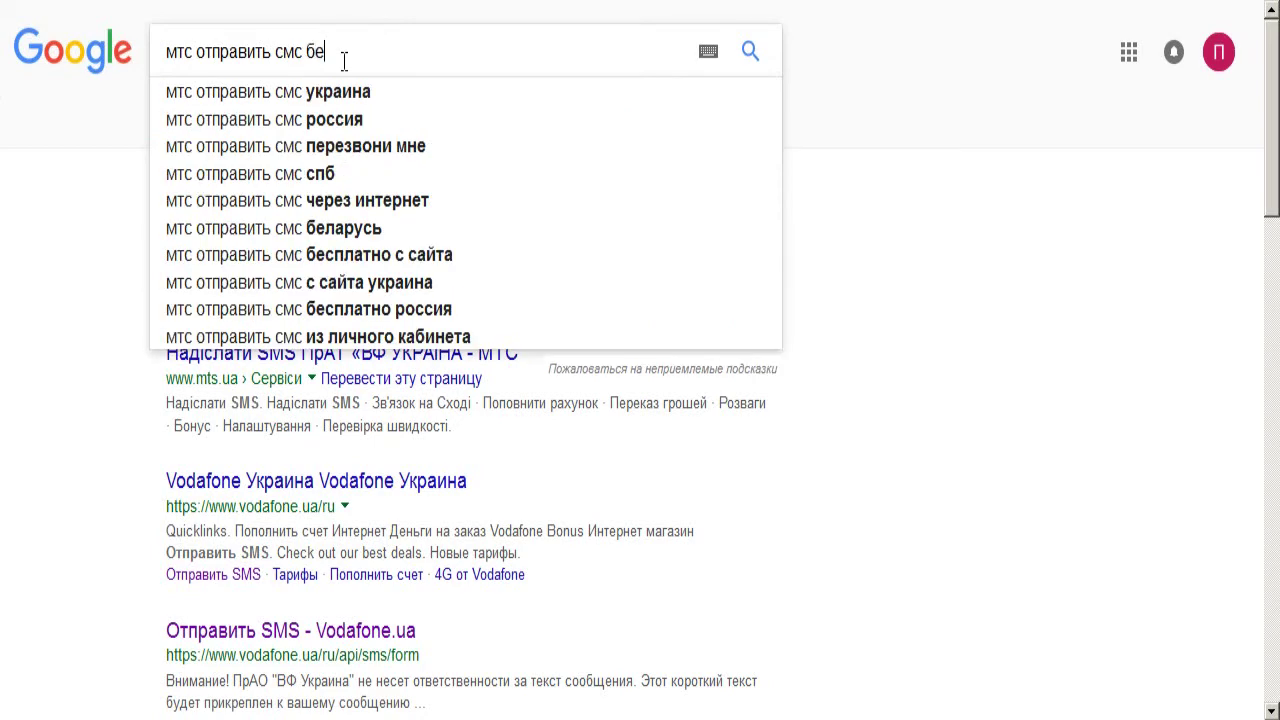
click(342, 87)
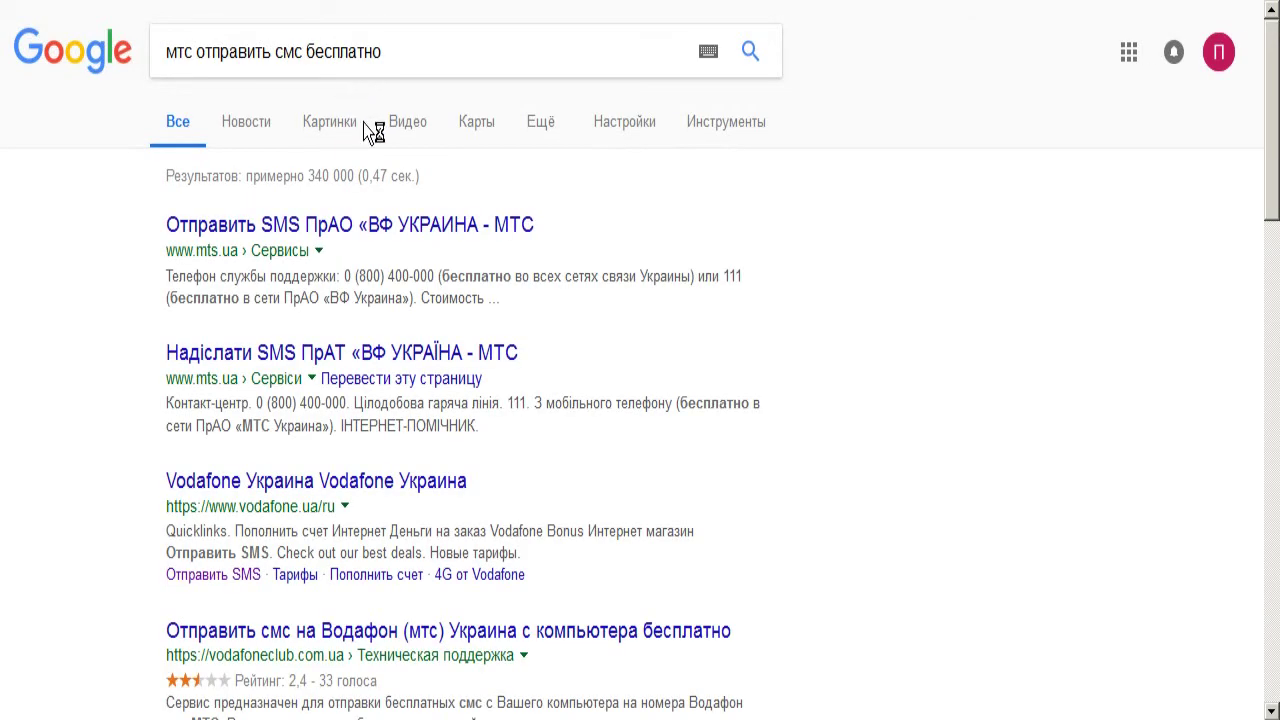
right_click(393, 222)
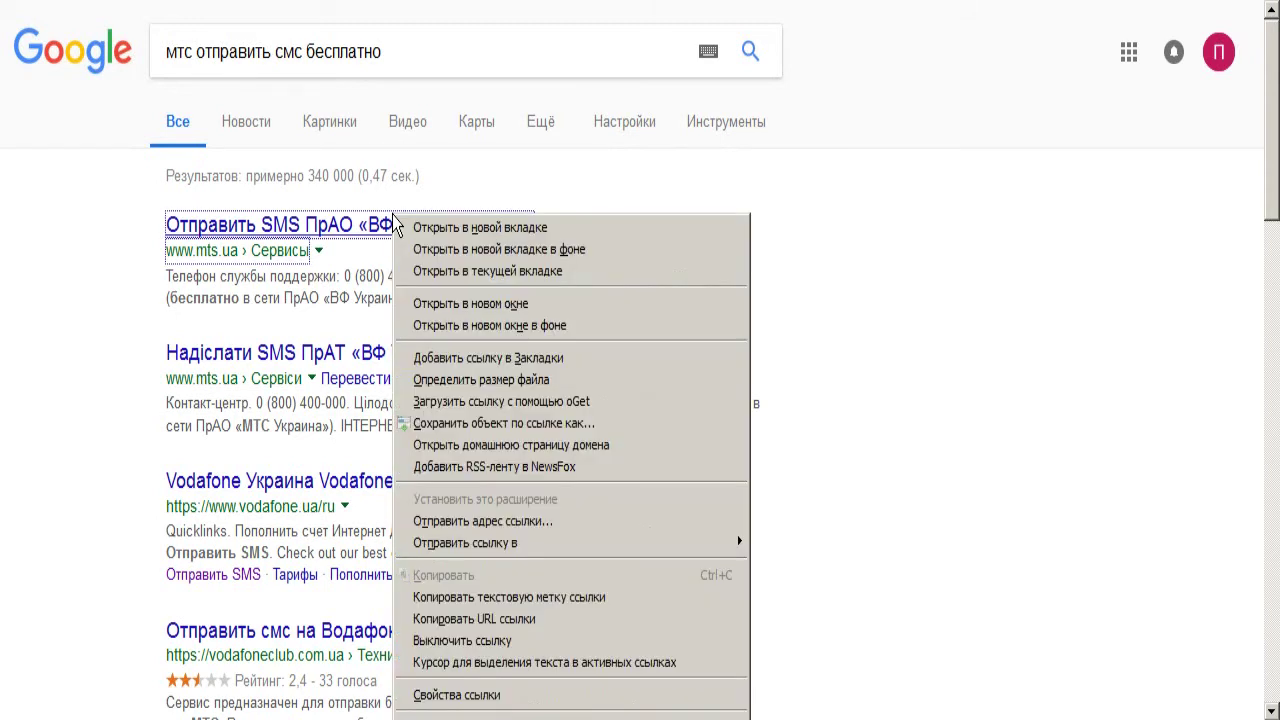
click(456, 232)
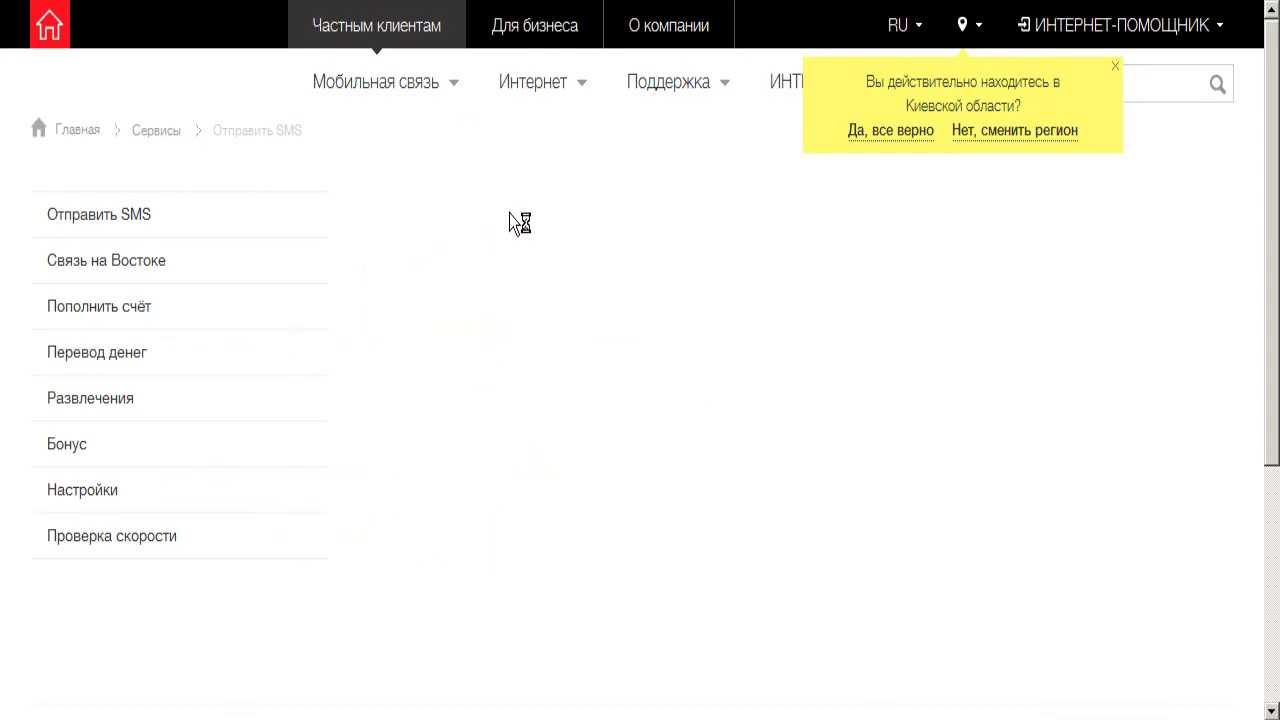
Dismiss the region prompt, pick the +38 066 prefix on the MTS SMS form, then close it
click(1118, 67)
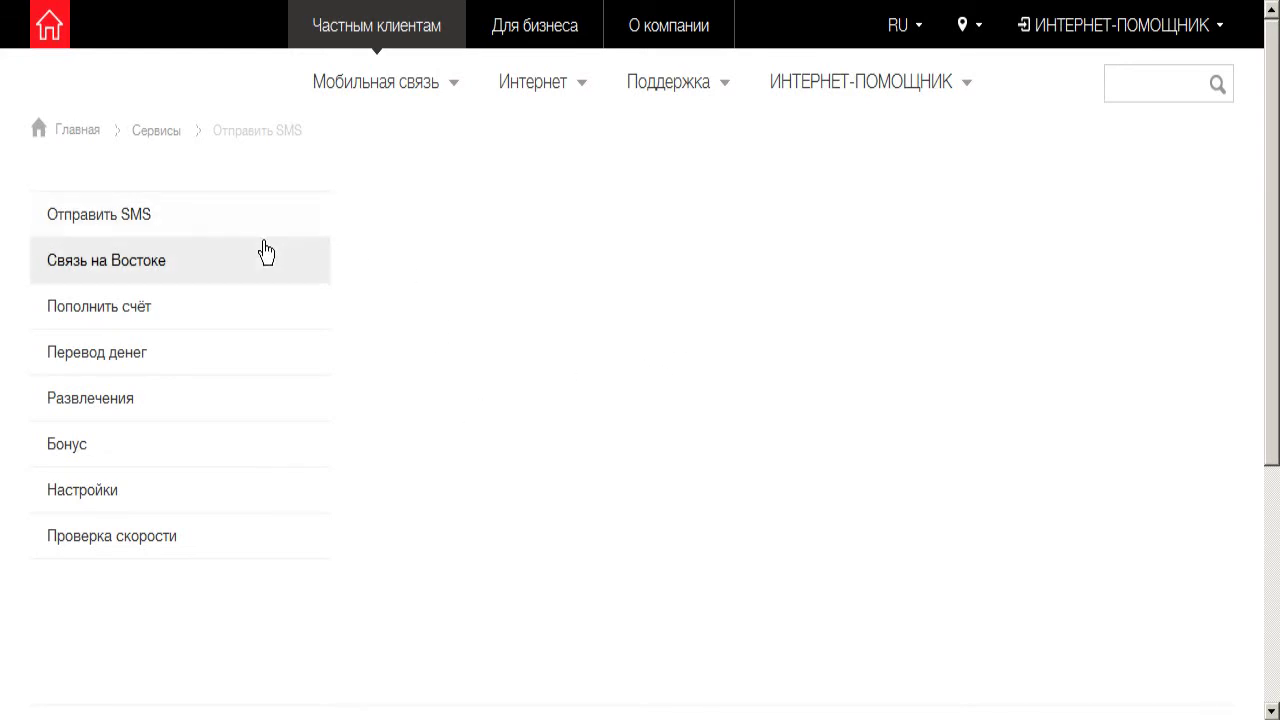
mouse_move(880, 65)
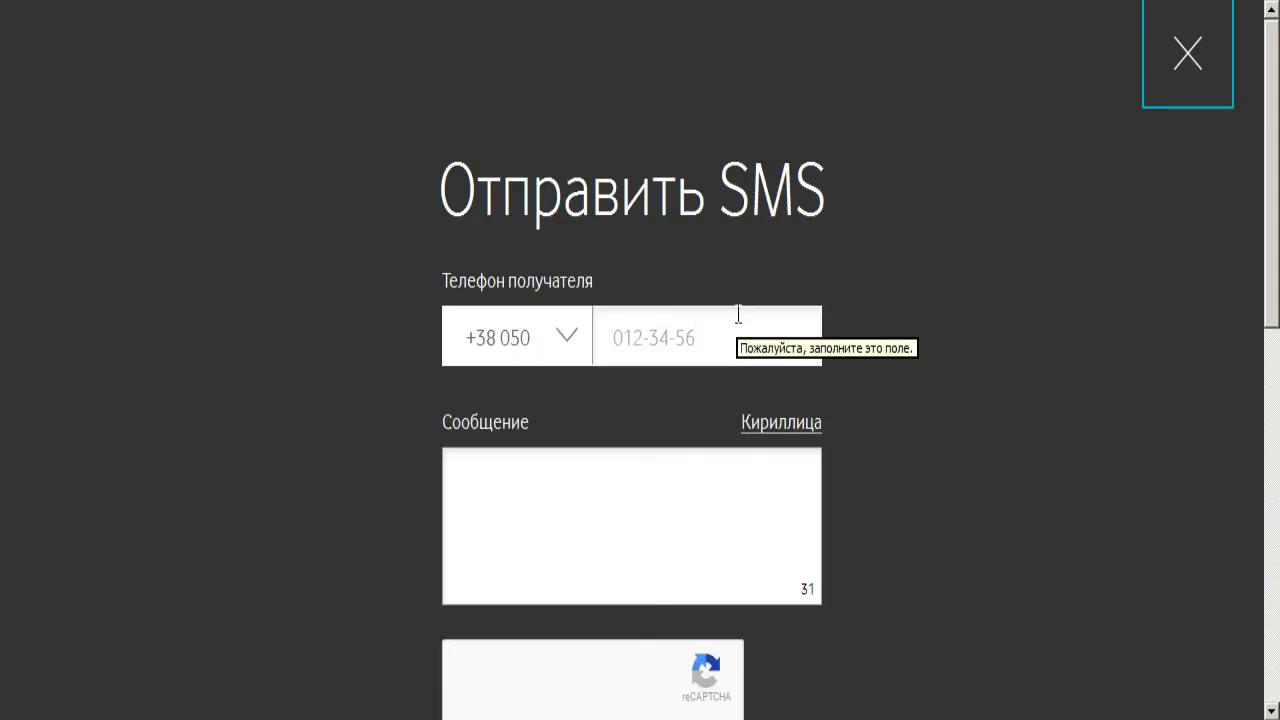
click(567, 337)
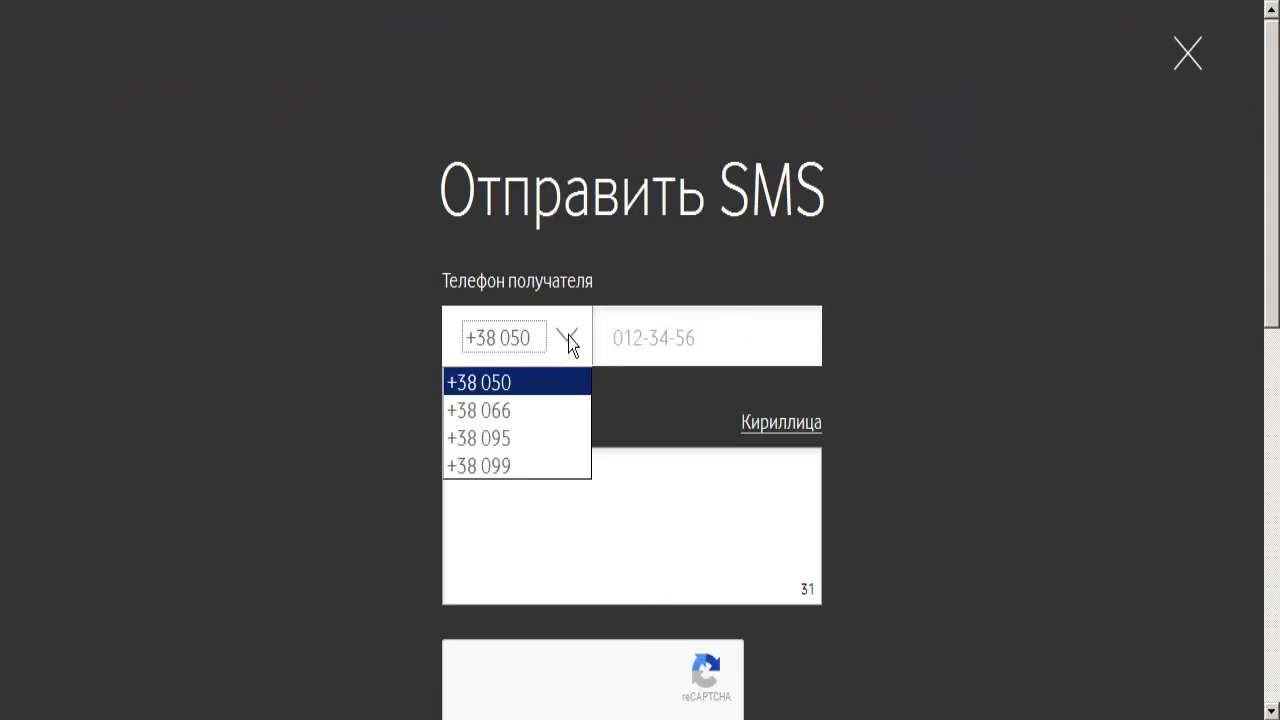
click(543, 412)
click(638, 490)
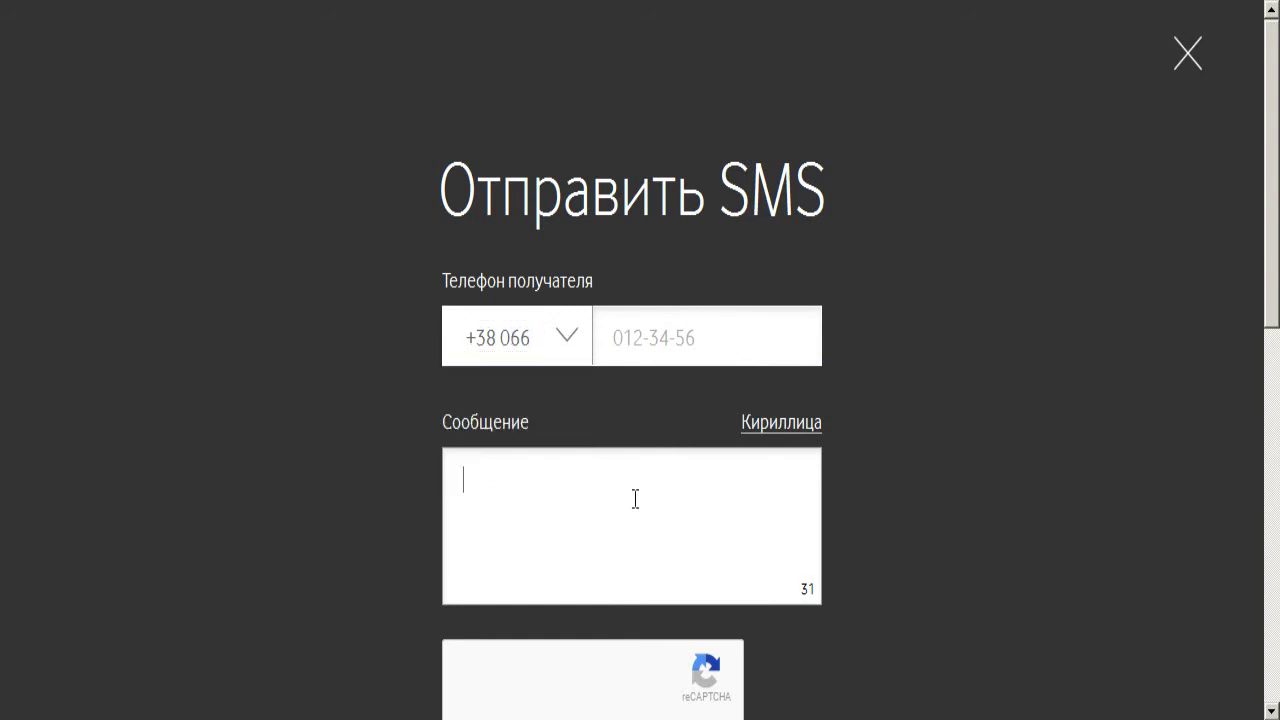
scroll(959, 476, down, 2)
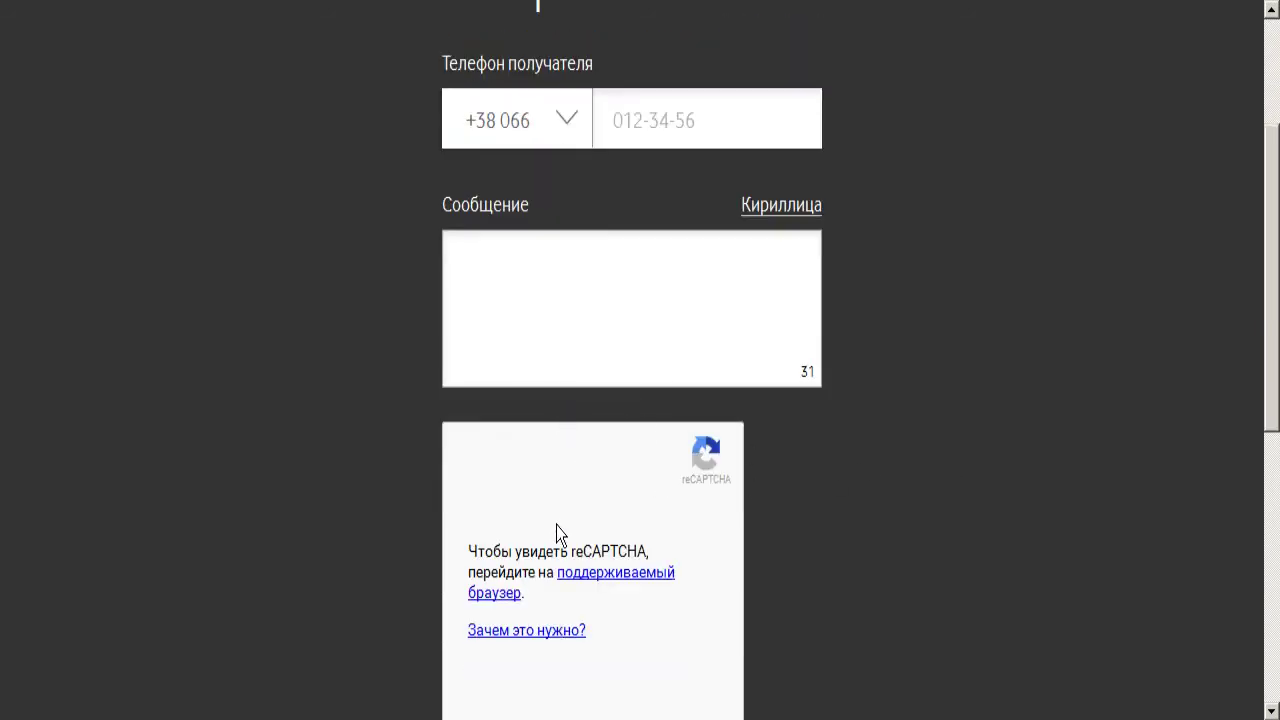
scroll(934, 343, up, 2)
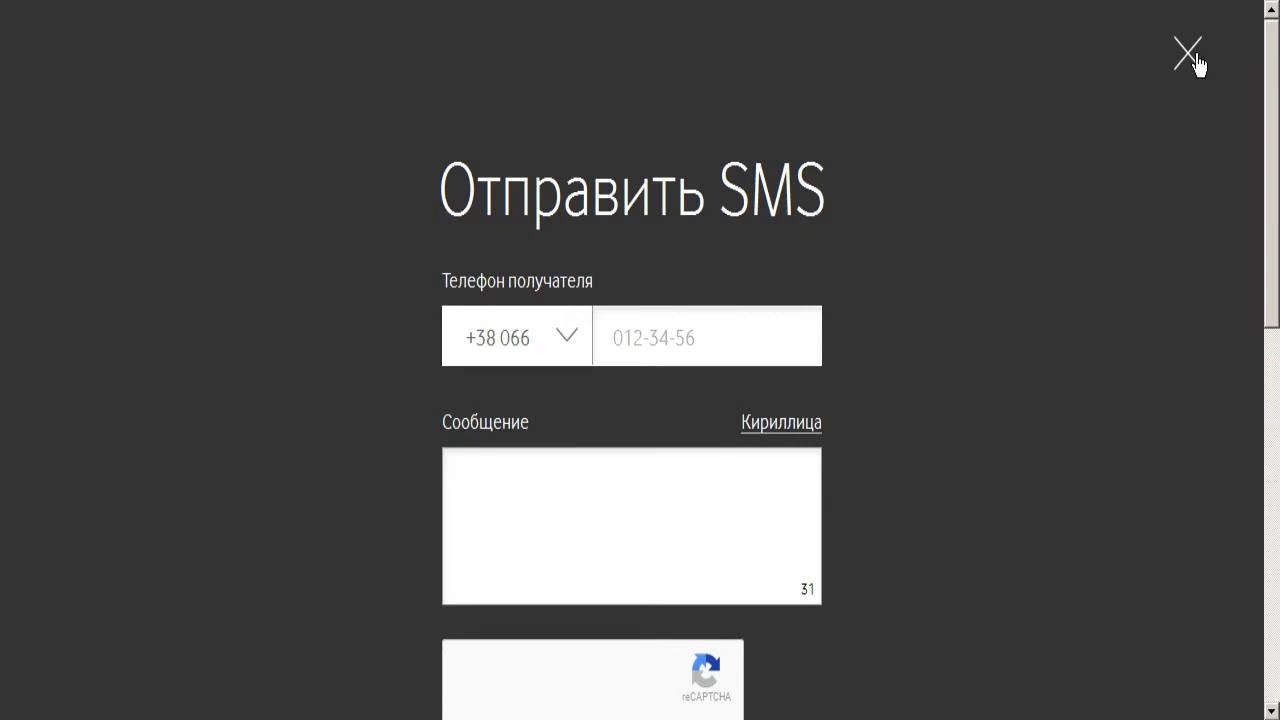
click(1088, 153)
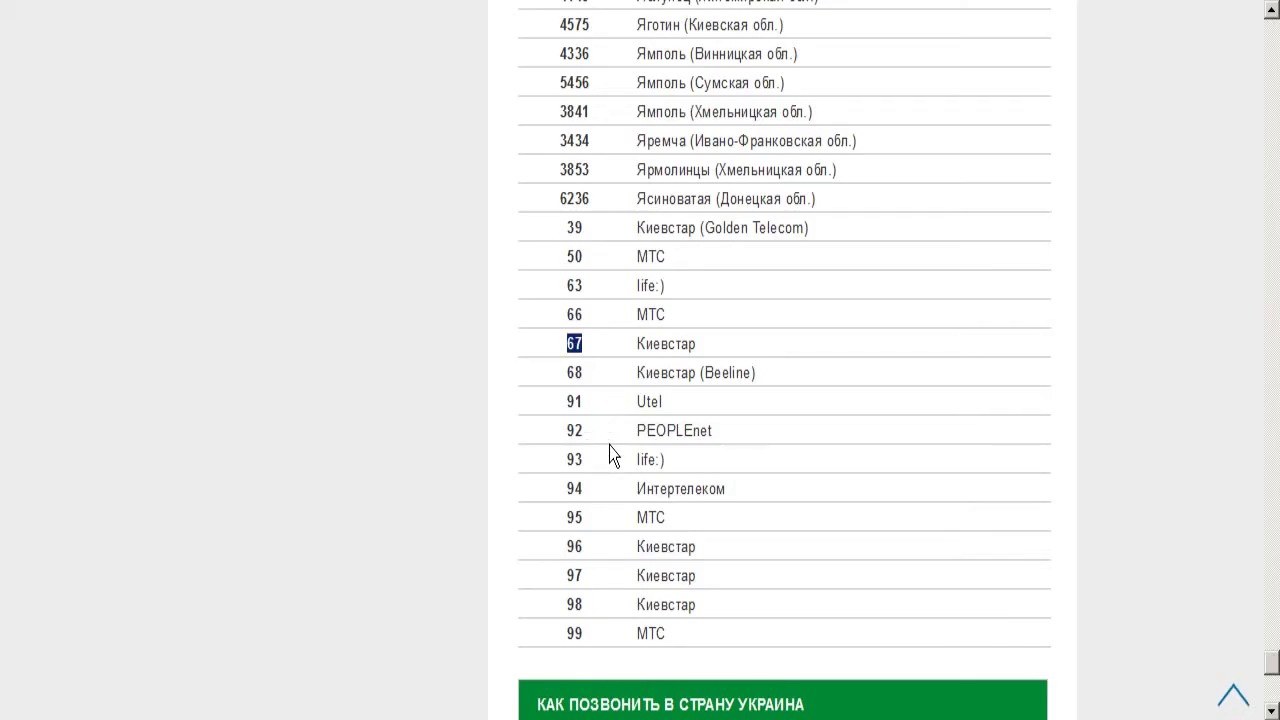
click(610, 447)
scroll(700, 500, down, 3)
scroll(710, 450, up, 3)
scroll(712, 452, up, 20)
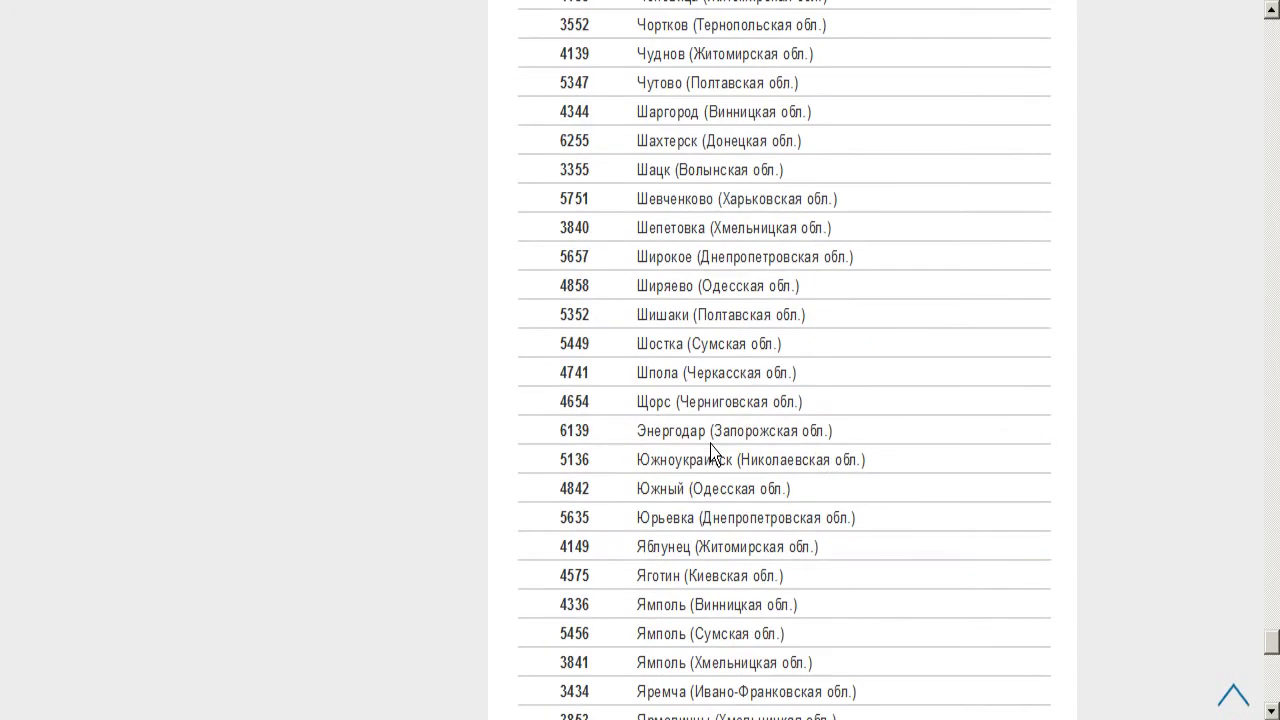
scroll(712, 450, up, 20)
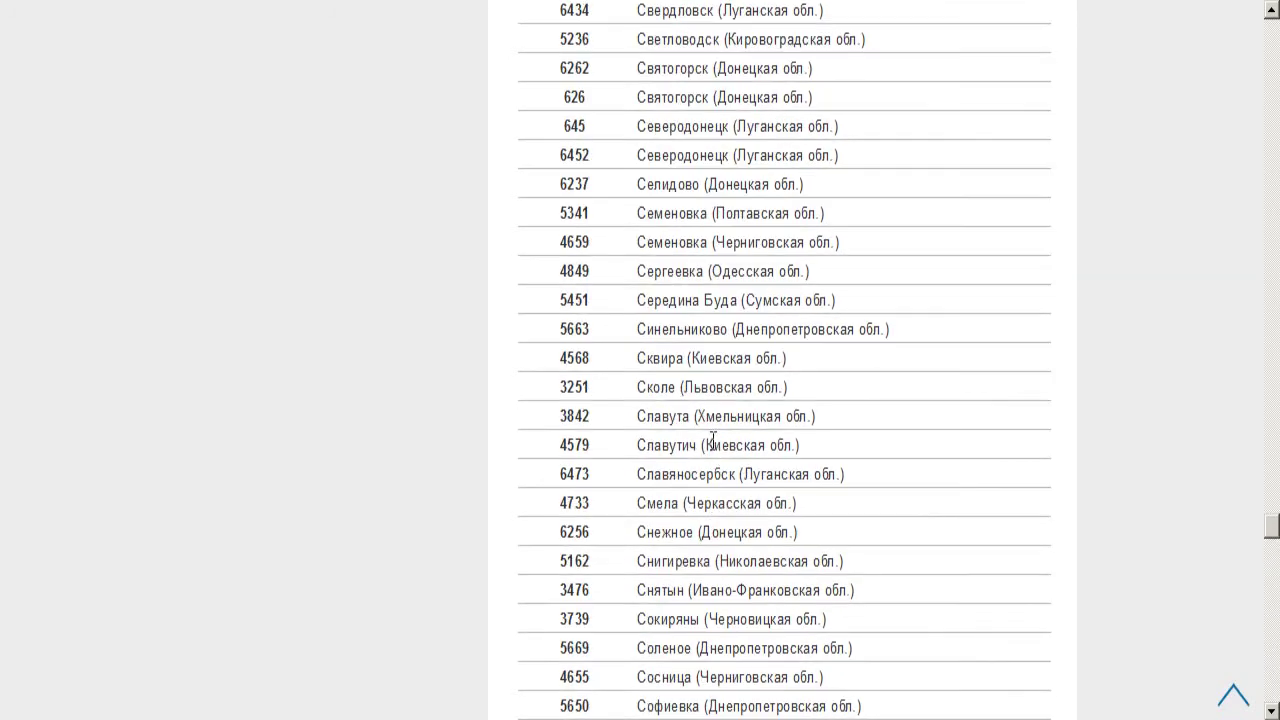
scroll(712, 436, up, 2)
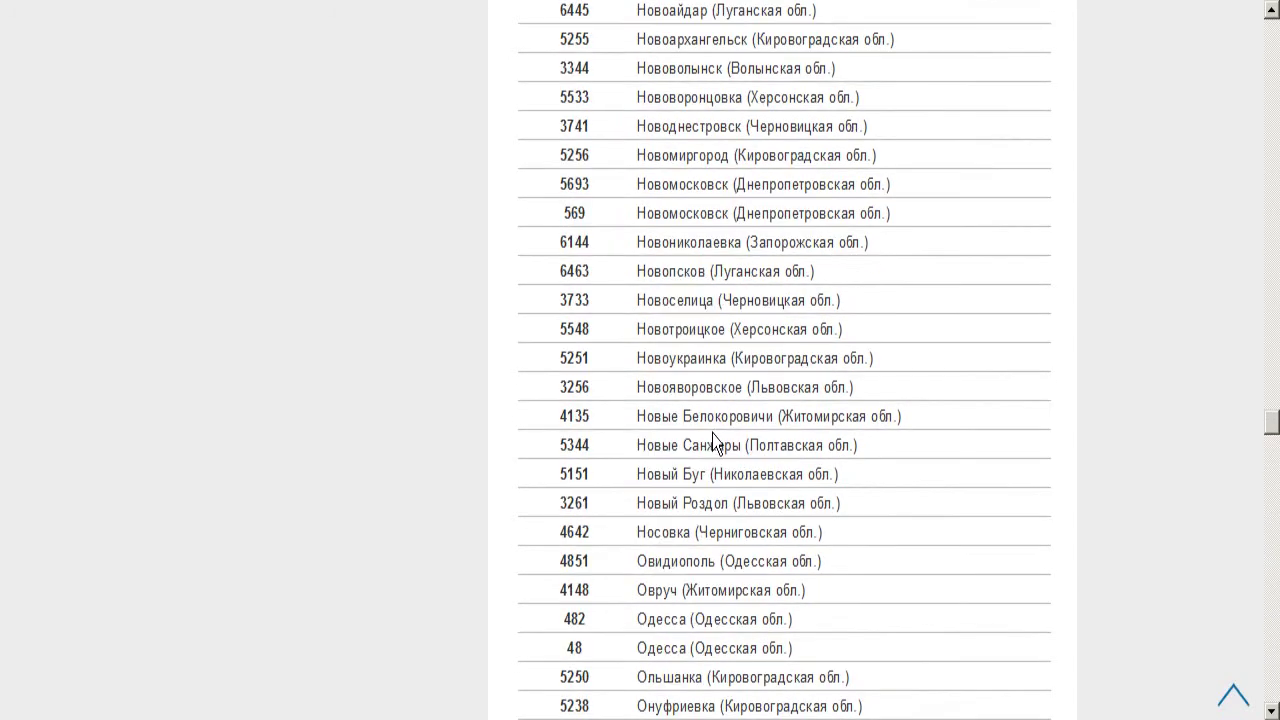
scroll(714, 440, down, 20)
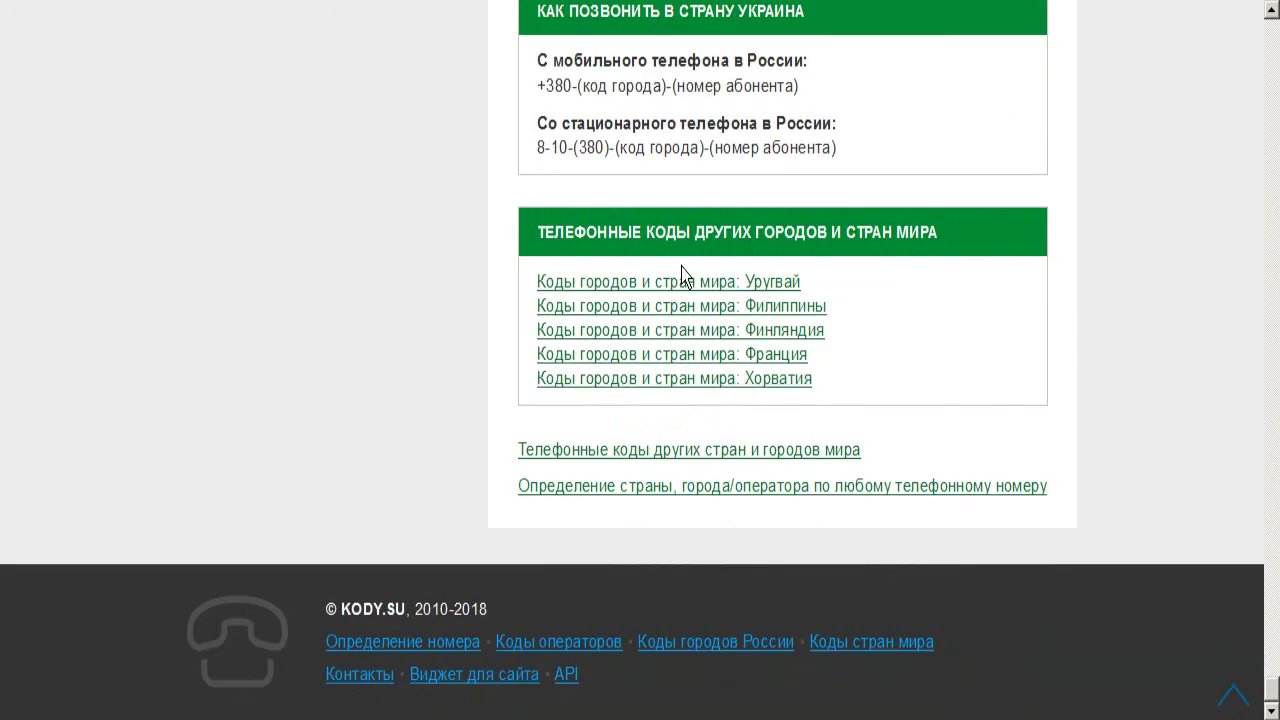
click(527, 5)
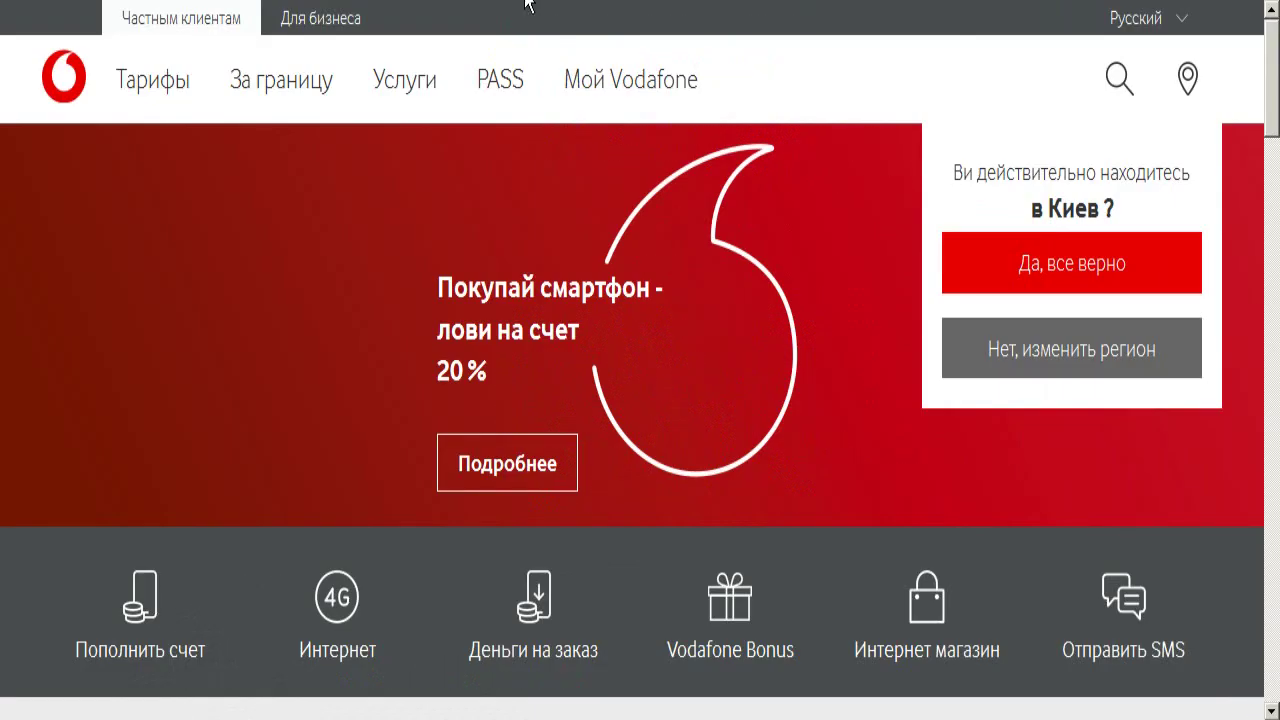
Bring 'Новый текстовый документ (4).txt' forward, move it top-left, and select tip 2's operator phrase
click(587, 3)
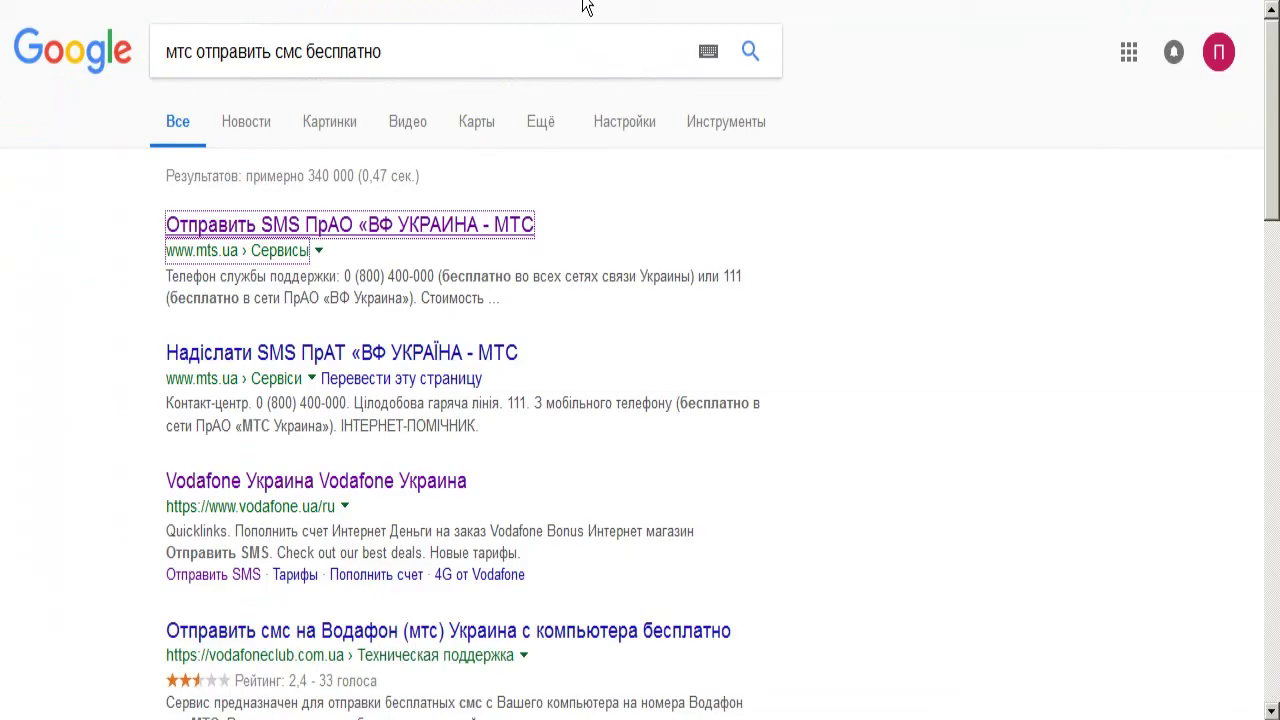
mouse_move(875, 717)
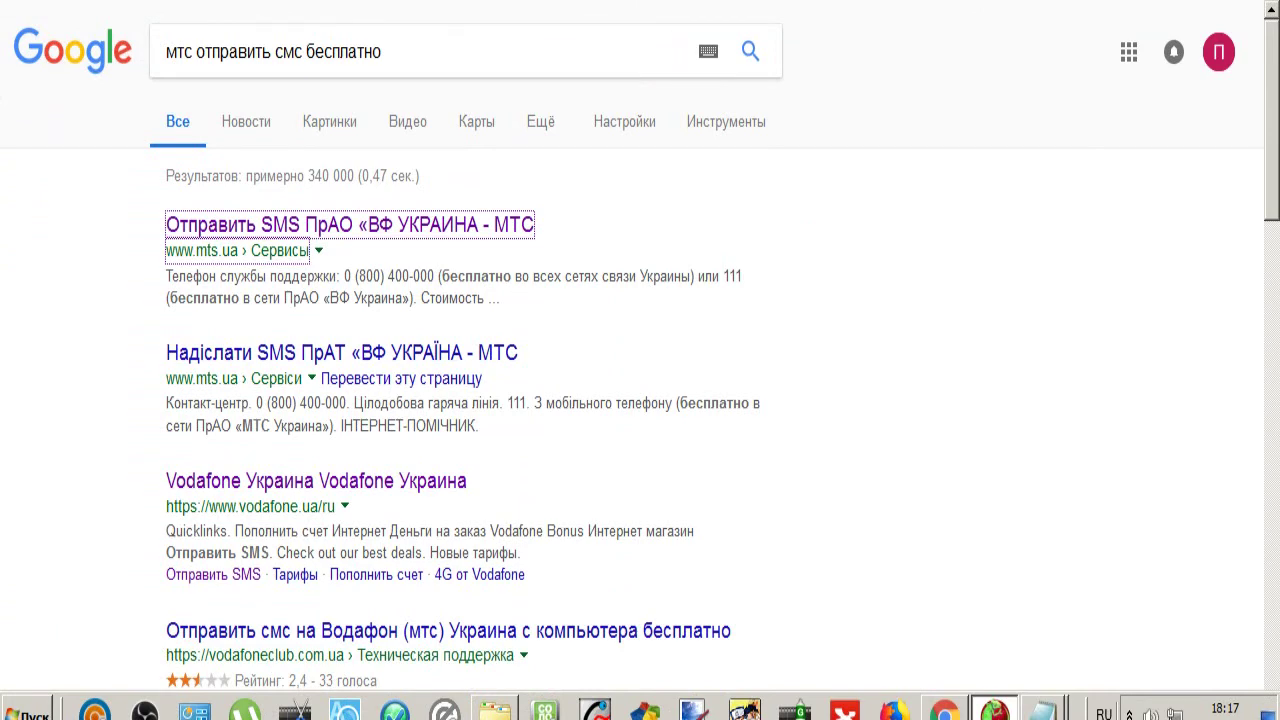
mouse_move(1042, 710)
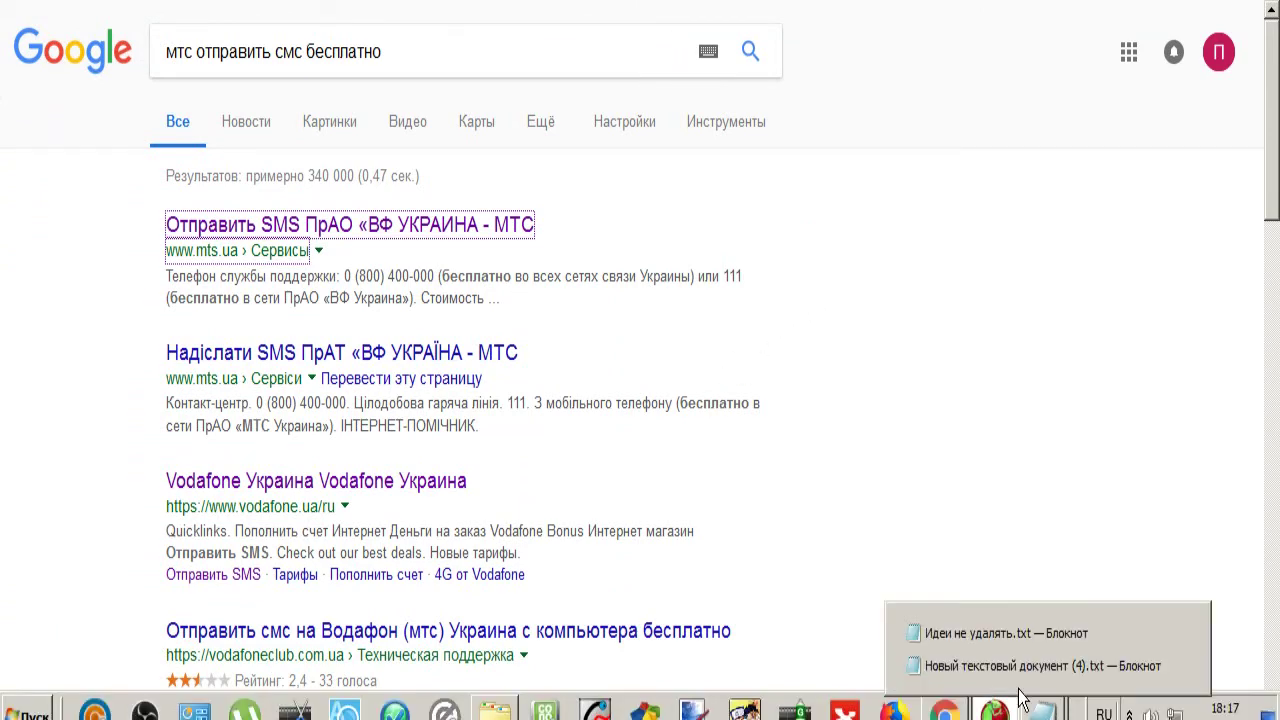
click(990, 658)
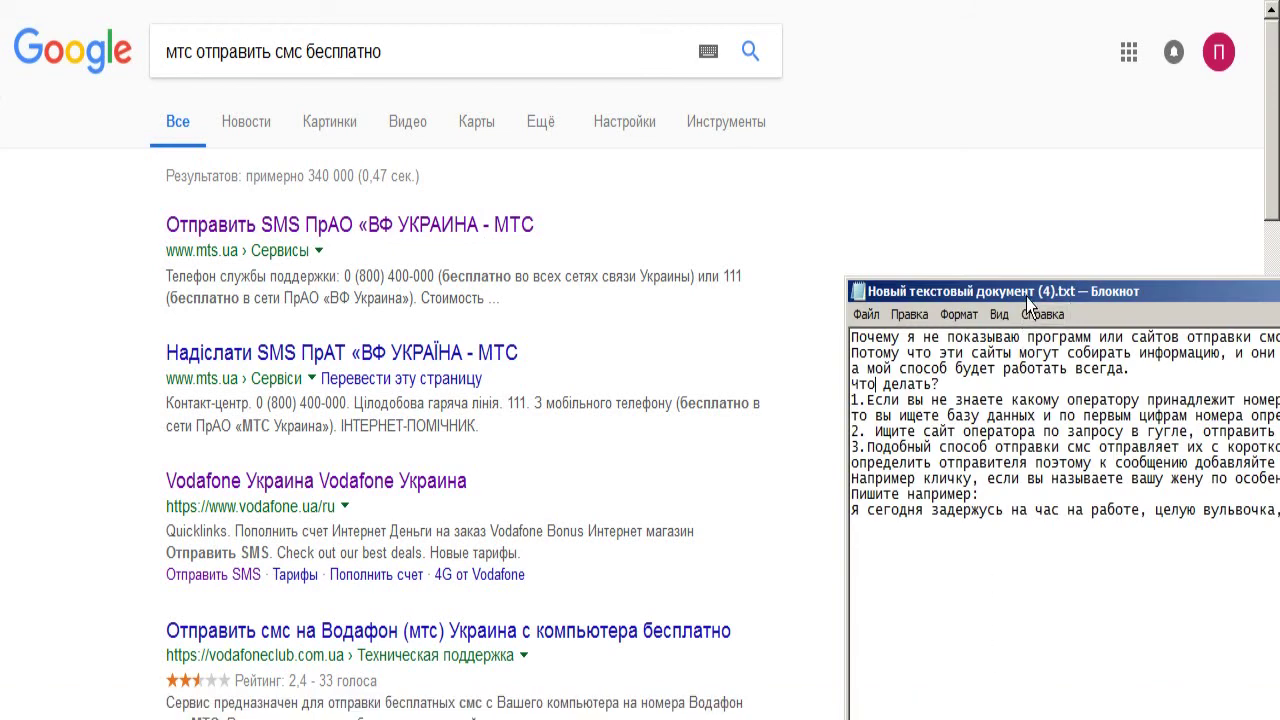
drag(1040, 291, 307, 25)
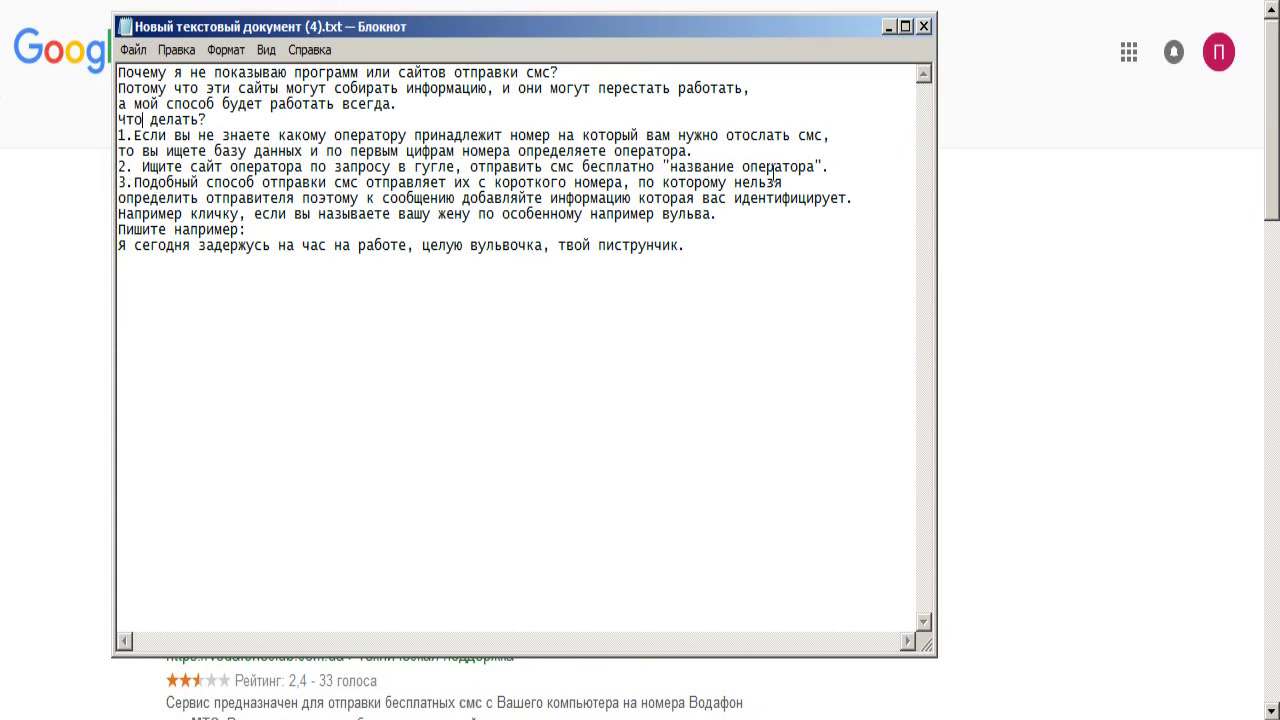
drag(670, 166, 782, 166)
click(168, 184)
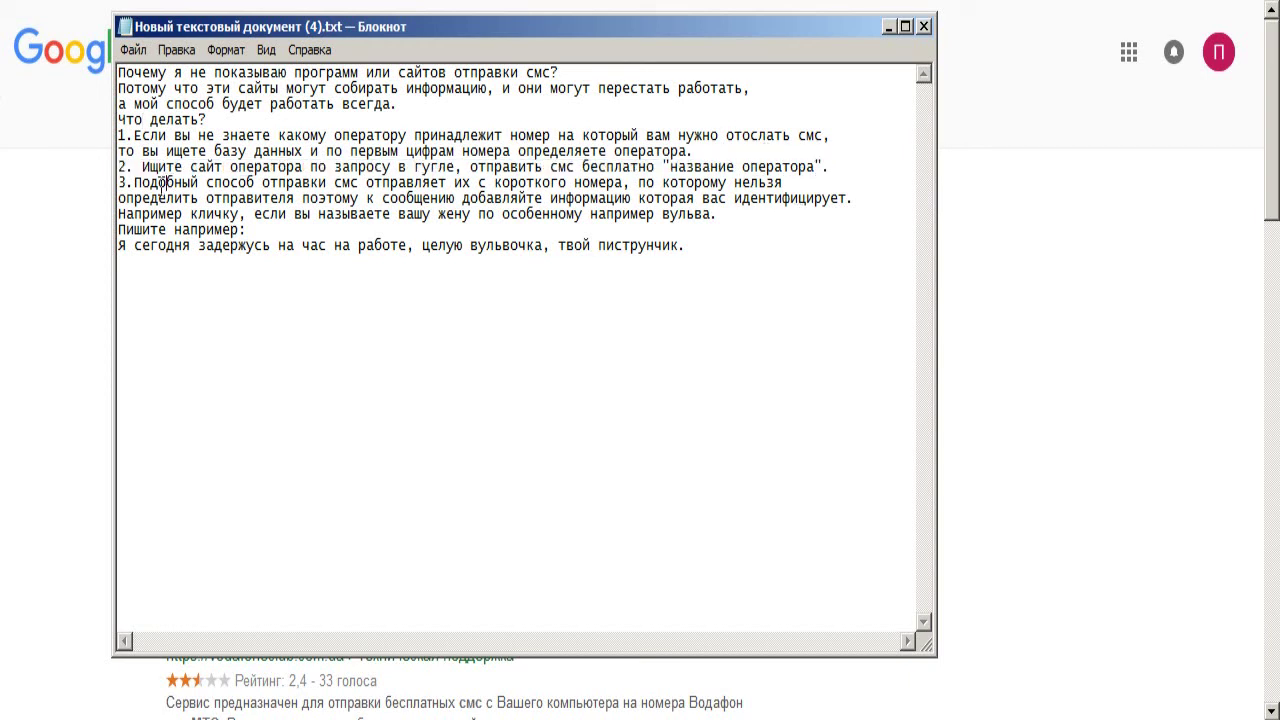